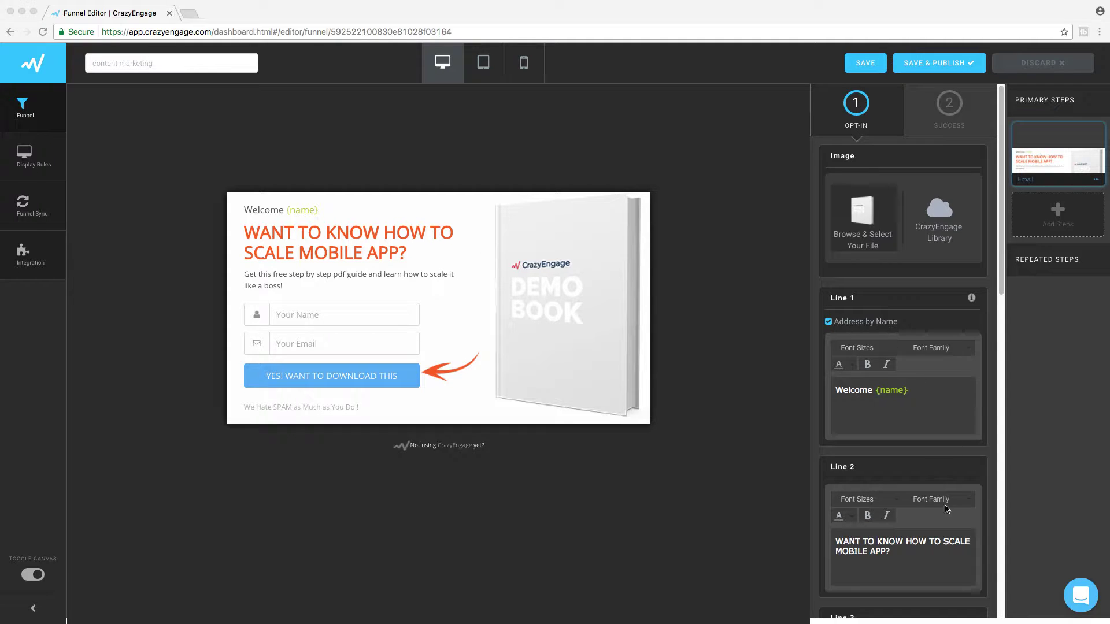
Step: Upload Mobile_crop.png as the popup image in place of the demo book picture
drag(1000, 289, 1001, 421)
scroll(991, 422, down, 8)
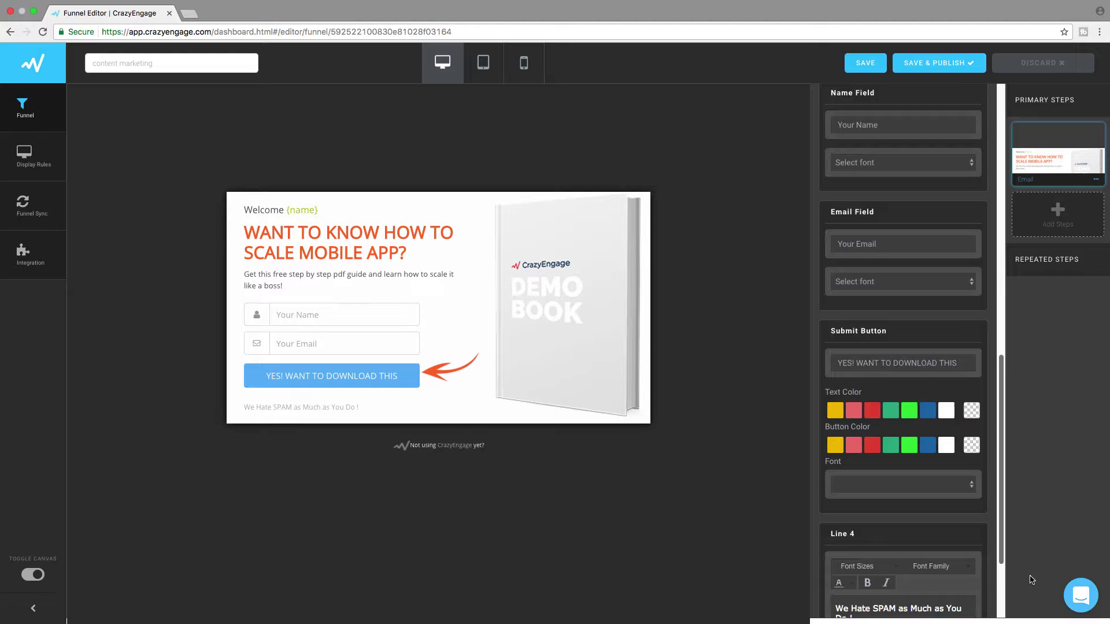
scroll(988, 429, up, 6)
scroll(988, 429, up, 7)
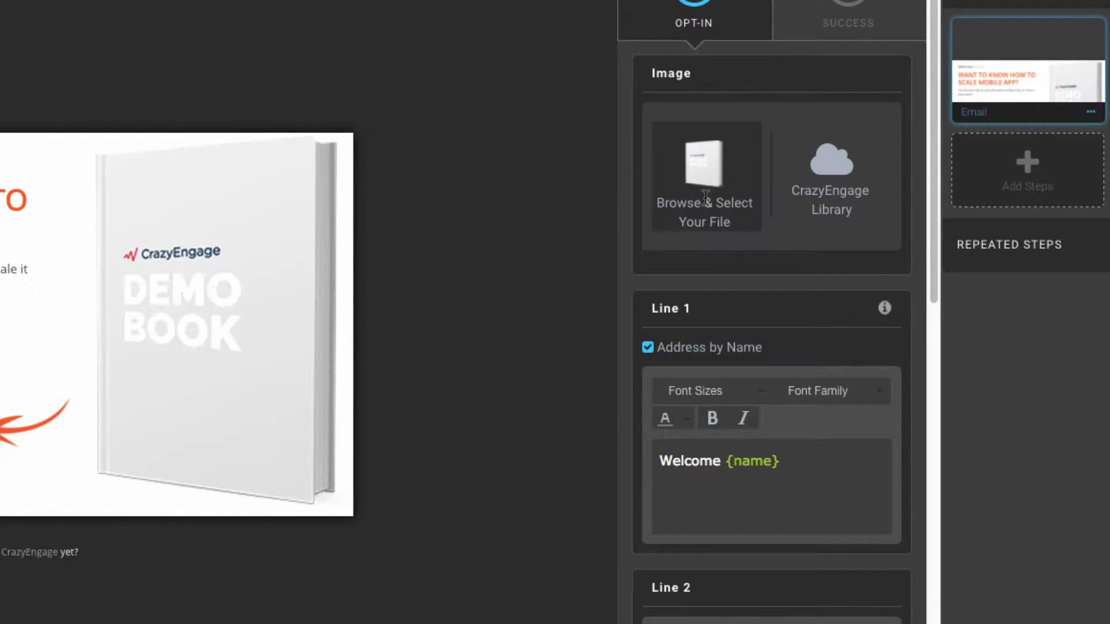
click(706, 176)
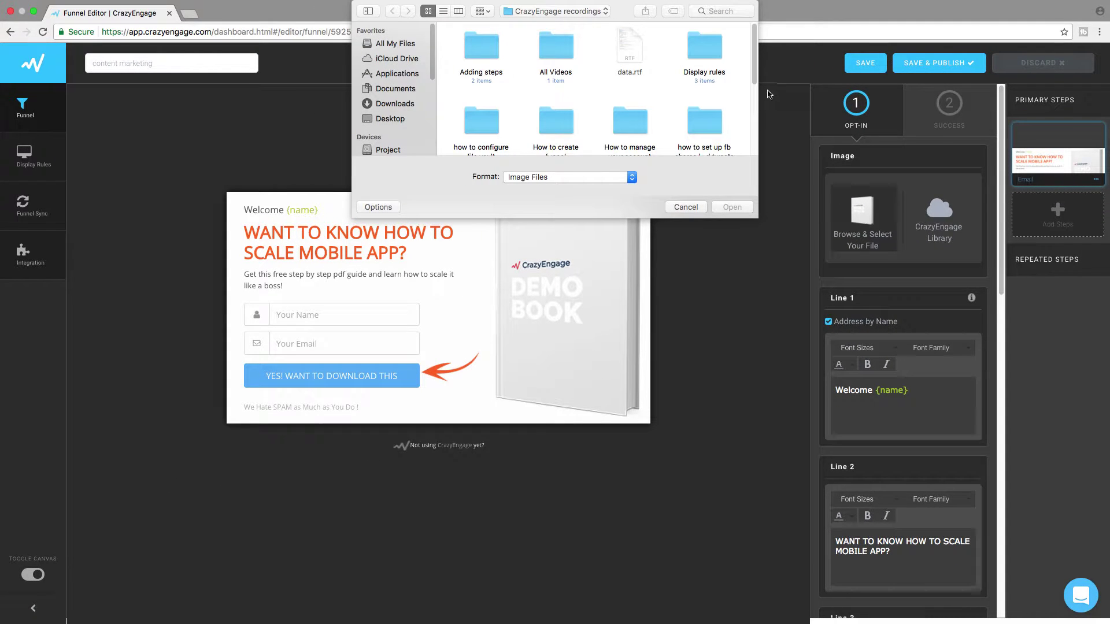
drag(754, 82, 750, 140)
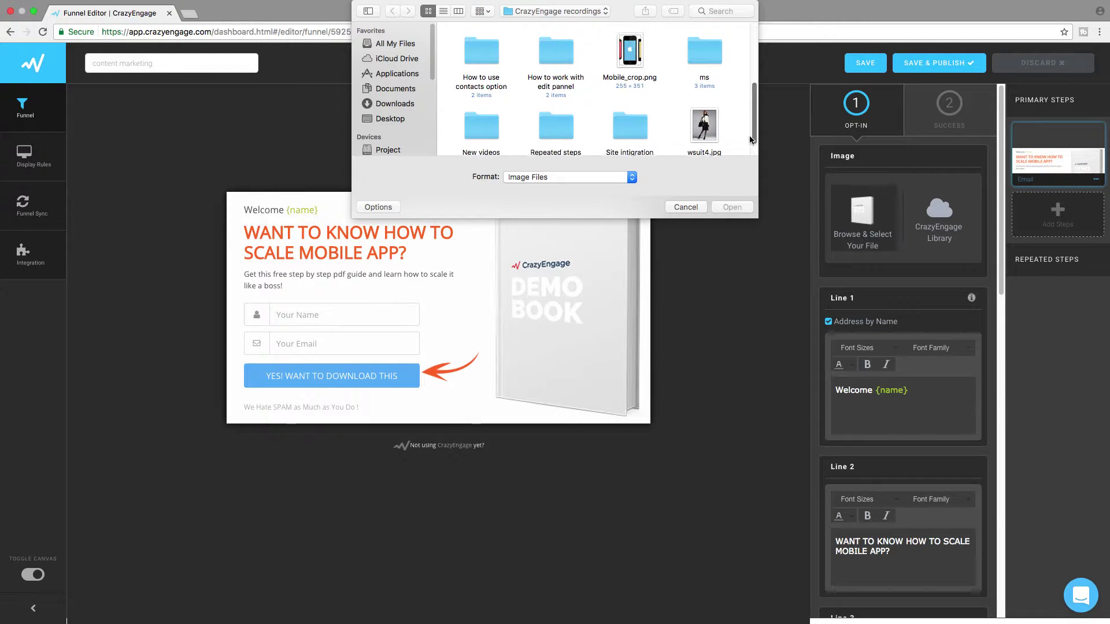
click(638, 69)
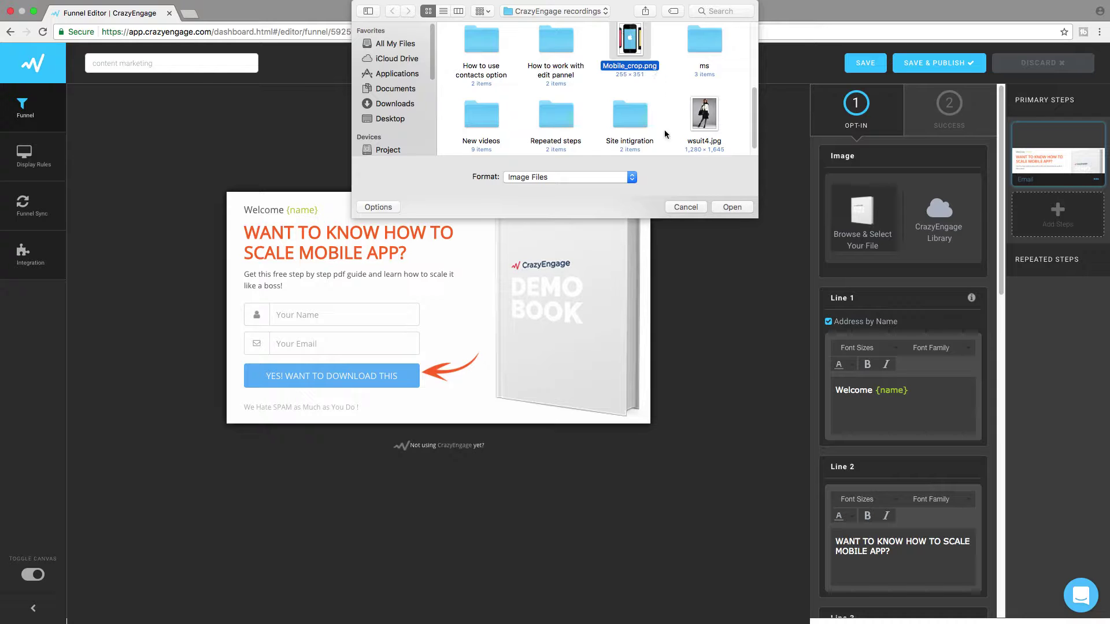
click(732, 206)
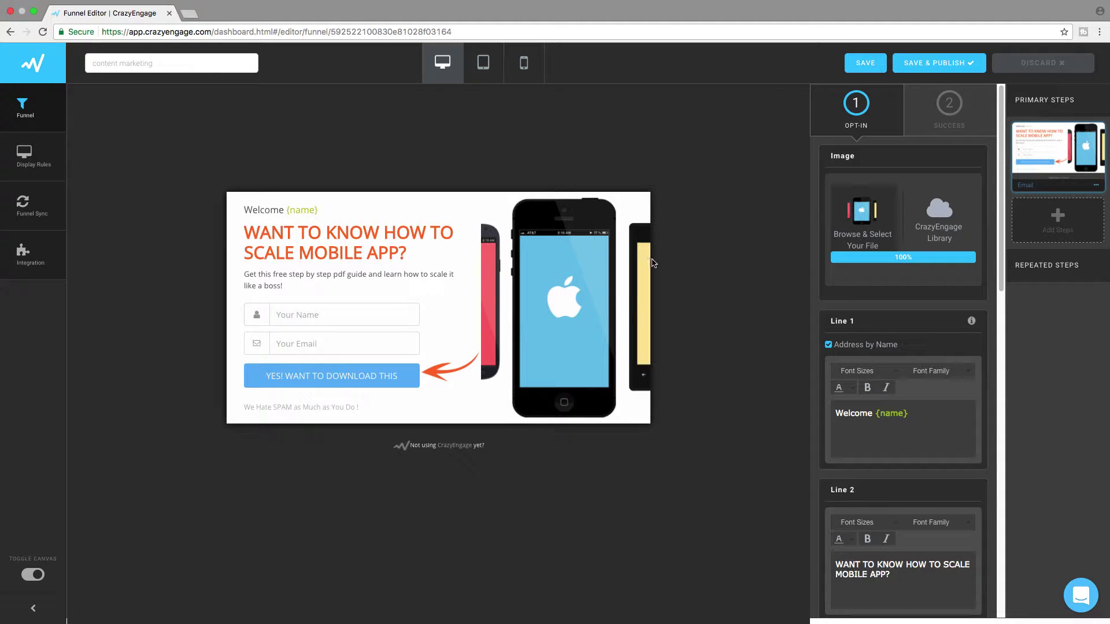
scroll(964, 270, down, 3)
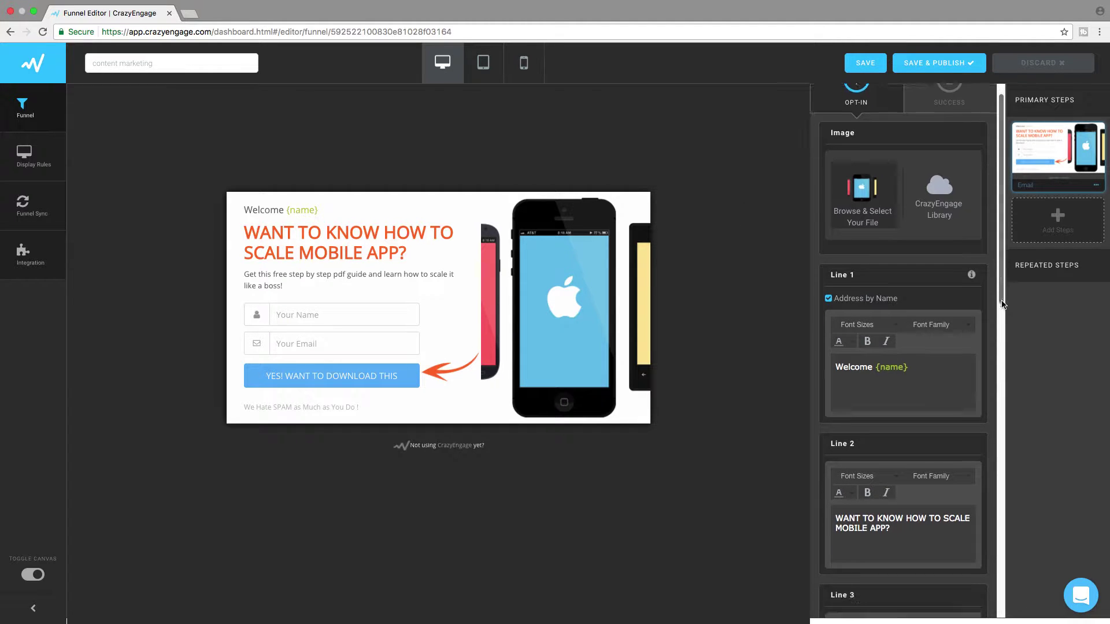
click(294, 212)
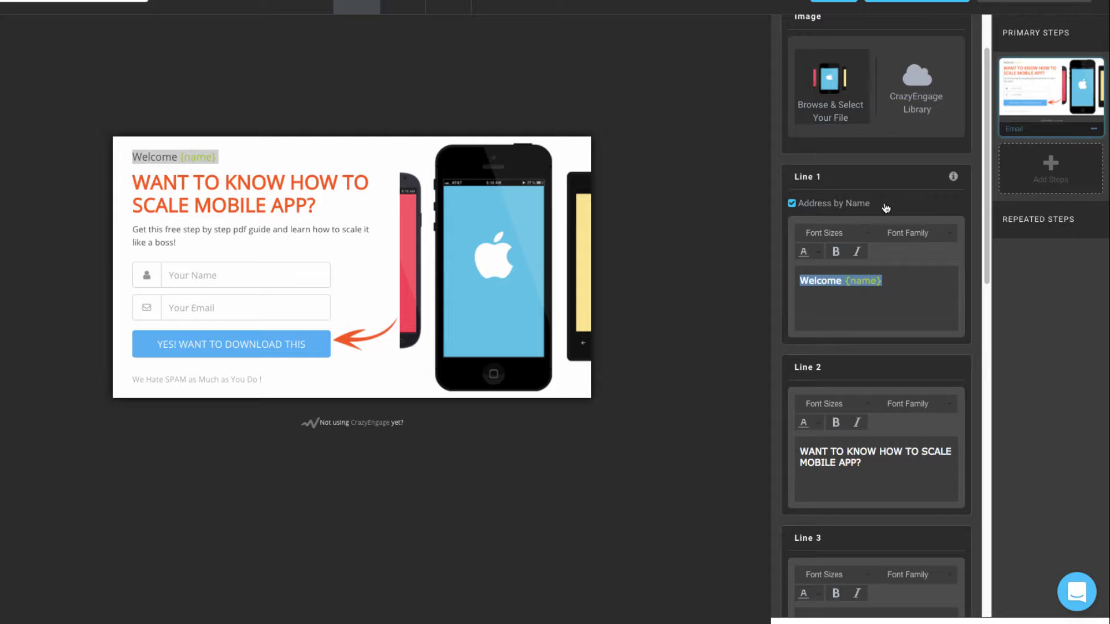
click(791, 205)
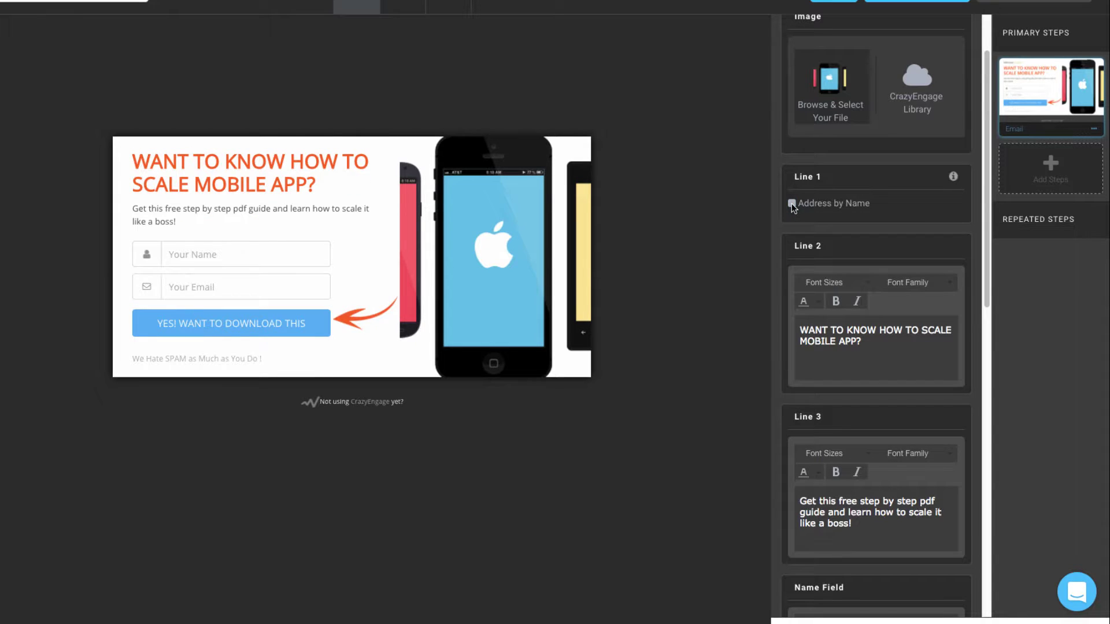
click(791, 204)
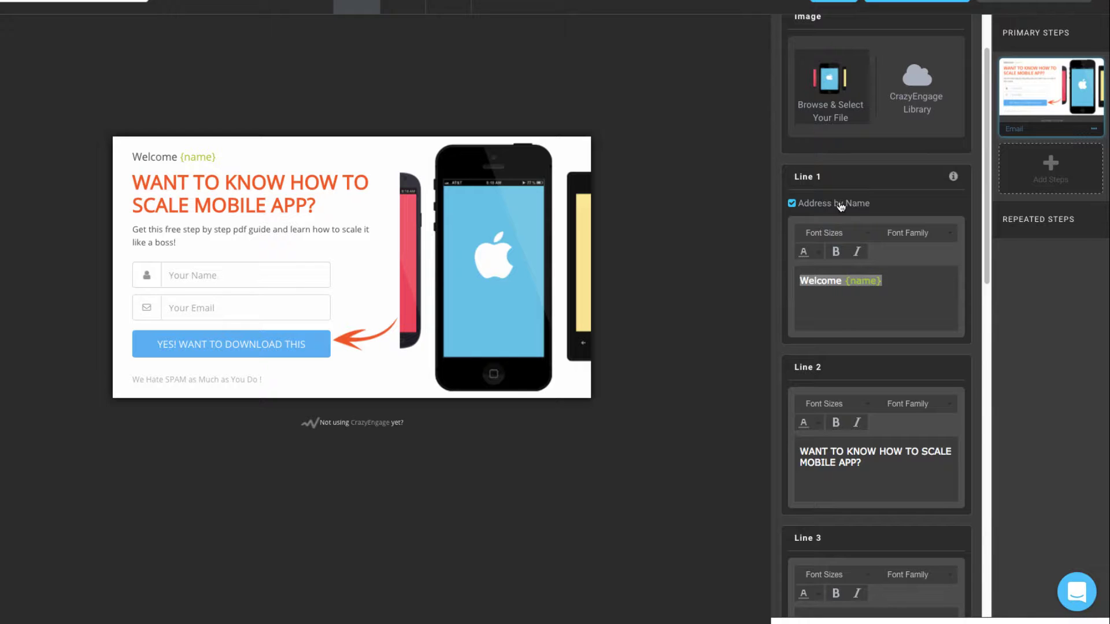
scroll(987, 272, down, 2)
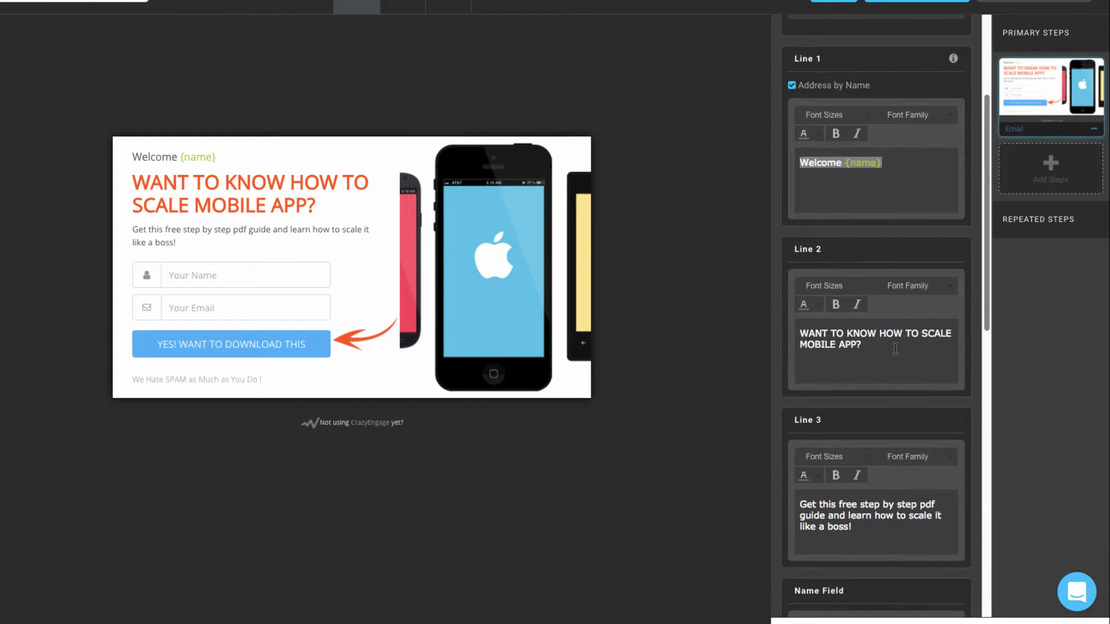
Step: Replace the Line 2 headline text with 'Want some seo tips?'
triple_click(862, 345)
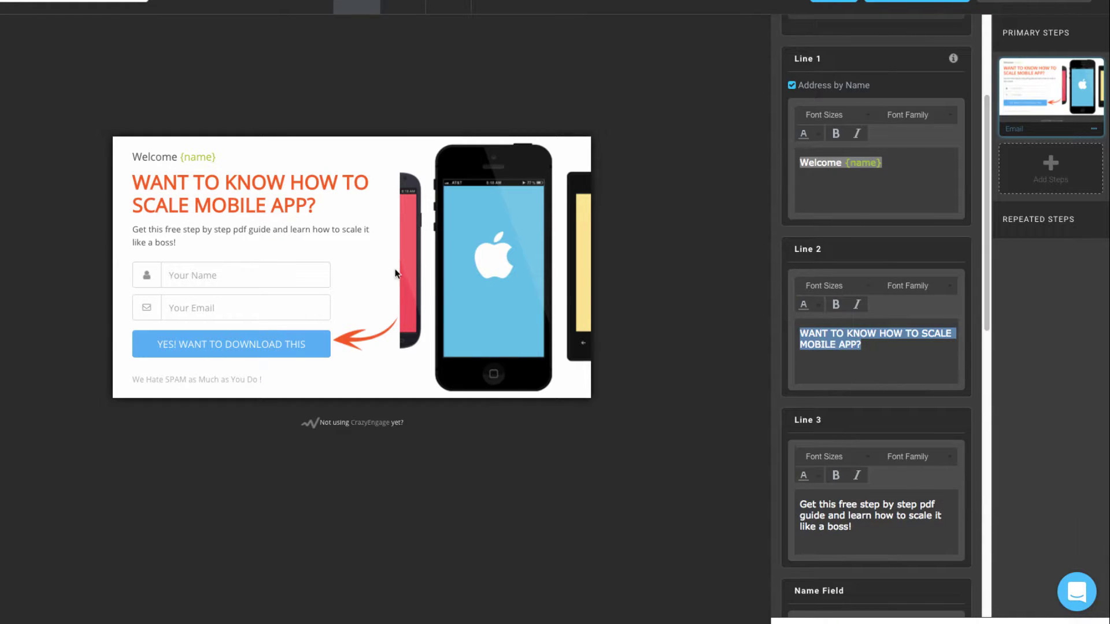
triple_click(264, 203)
double_click(804, 248)
text(Wa)
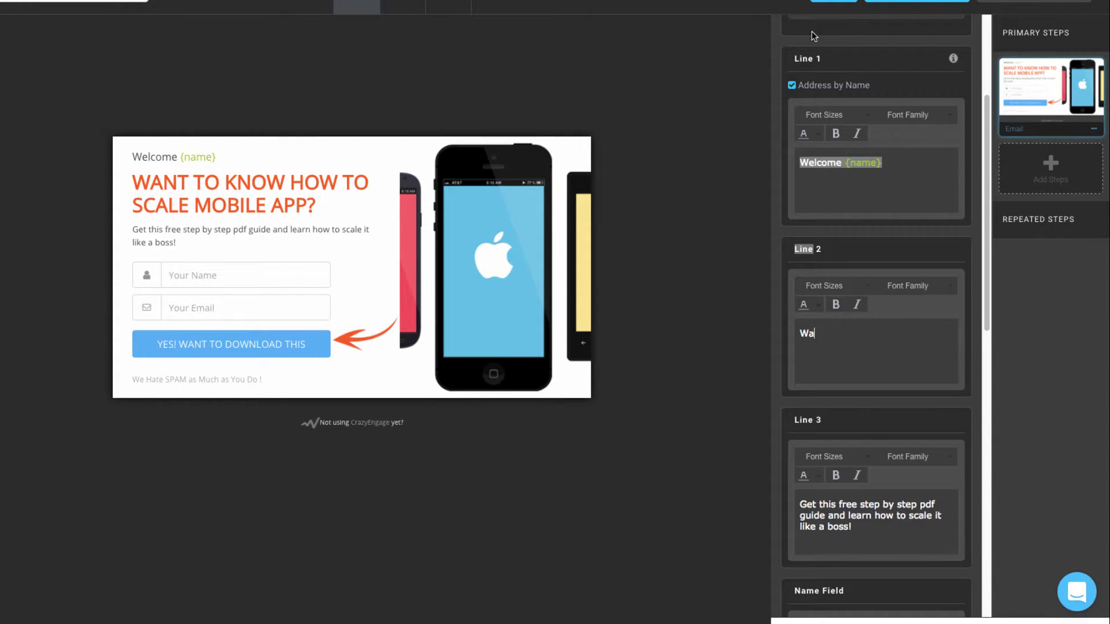
text(nt some )
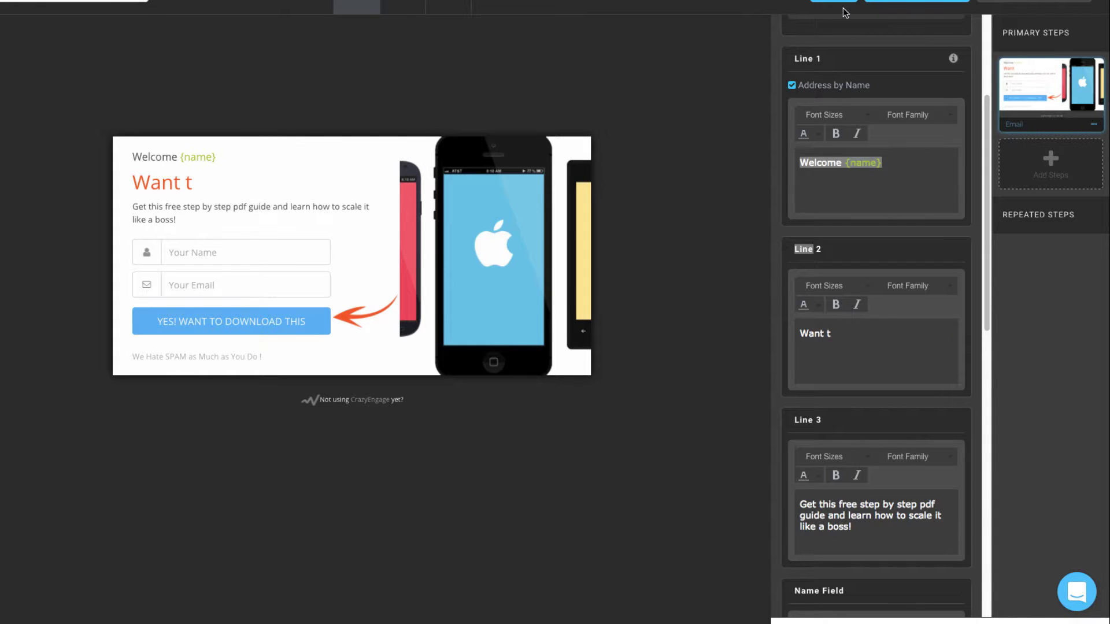
text(seo tips?)
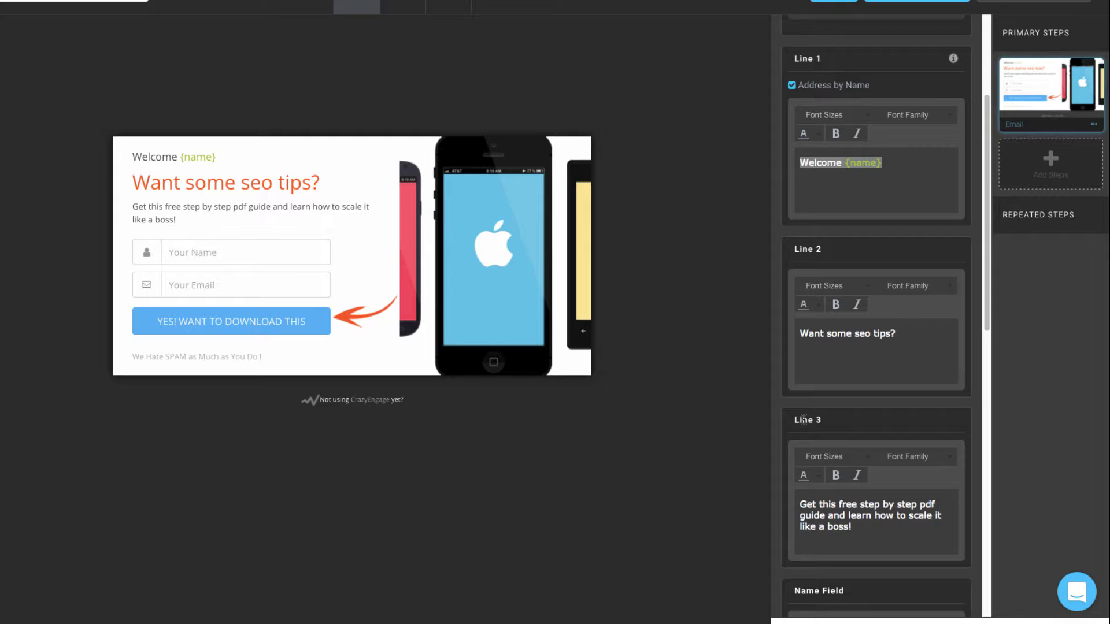
Step: Select the Line 3 paragraph text in the editor and preview
double_click(837, 526)
click(830, 526)
triple_click(163, 220)
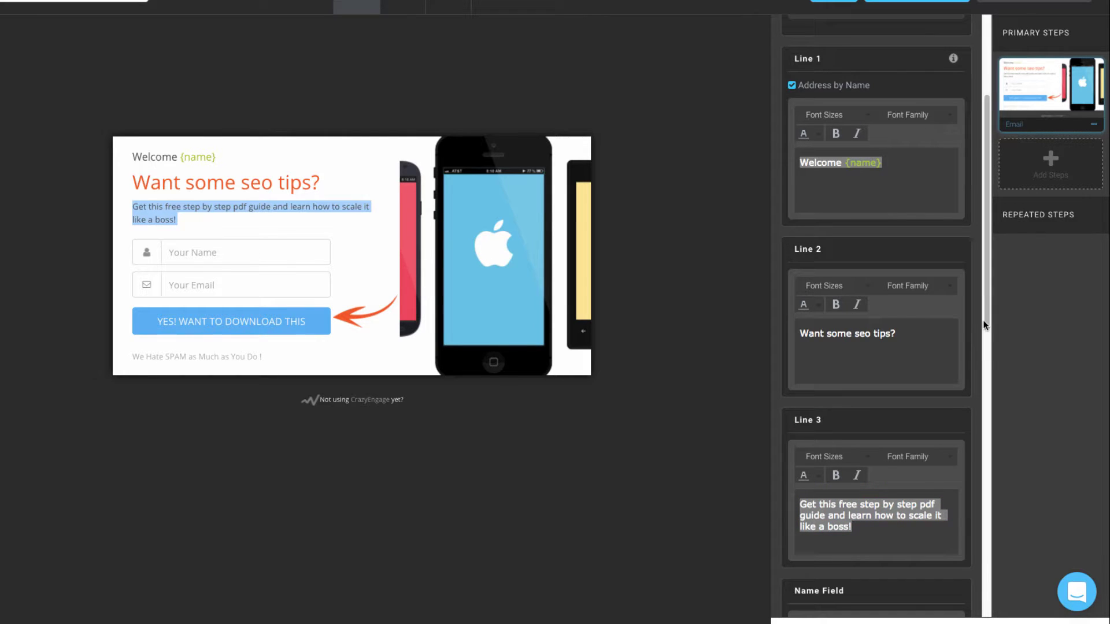
scroll(925, 347, down, 4)
Step: Prefix the name and email placeholders with 'Enter' so they read Enter Your Name and Enter Your Email
click(848, 382)
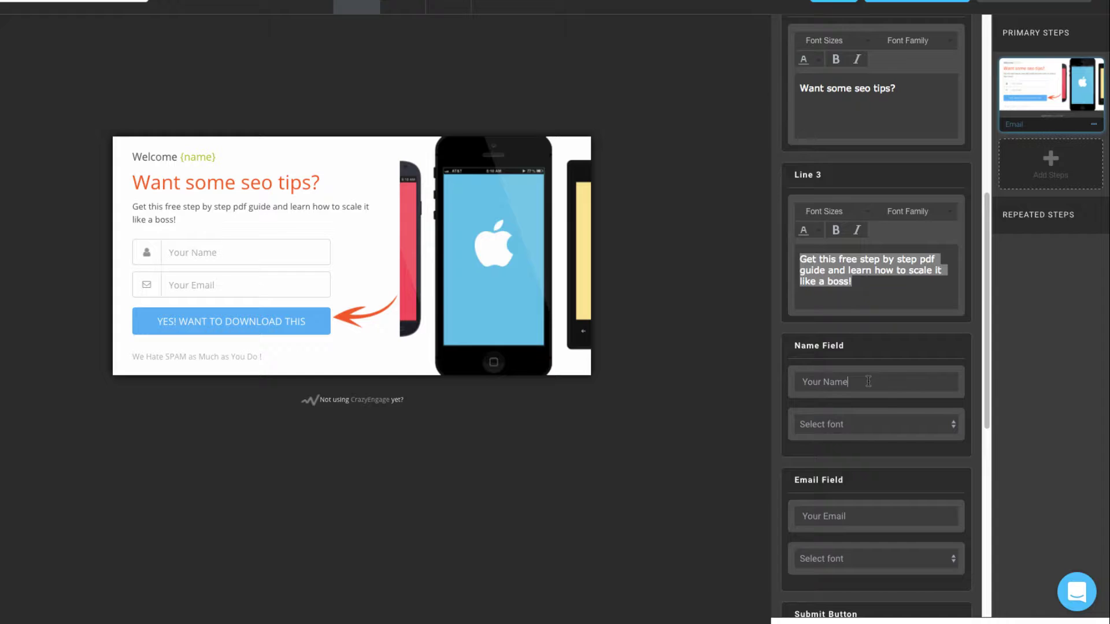
click(801, 382)
text(Enter)
click(803, 516)
text(Enter)
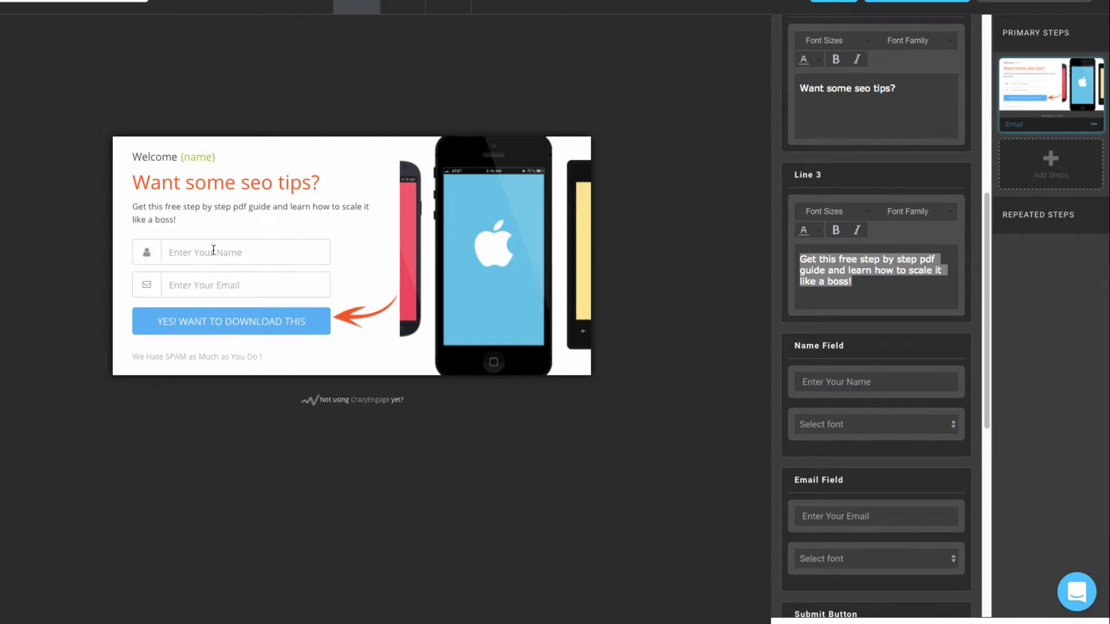
click(237, 252)
drag(985, 400, 995, 517)
Step: Trim the submit button label by deleting 'YES! WANT TO' and 'THIS', leaving DOWNLOAD
triple_click(820, 303)
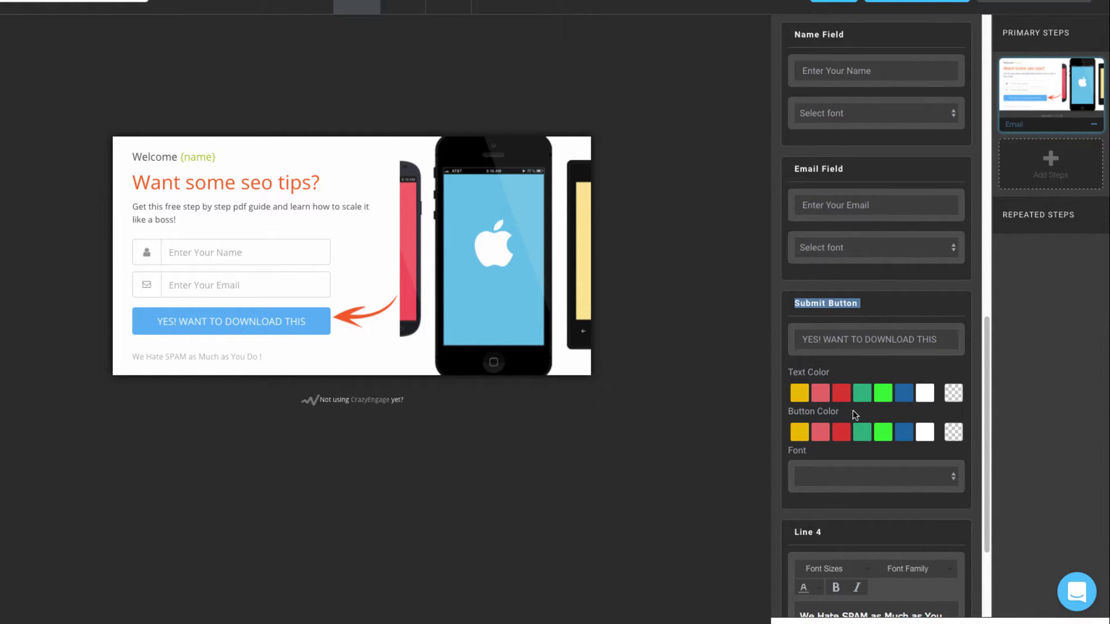
click(859, 342)
triple_click(940, 344)
click(845, 339)
drag(864, 340, 789, 339)
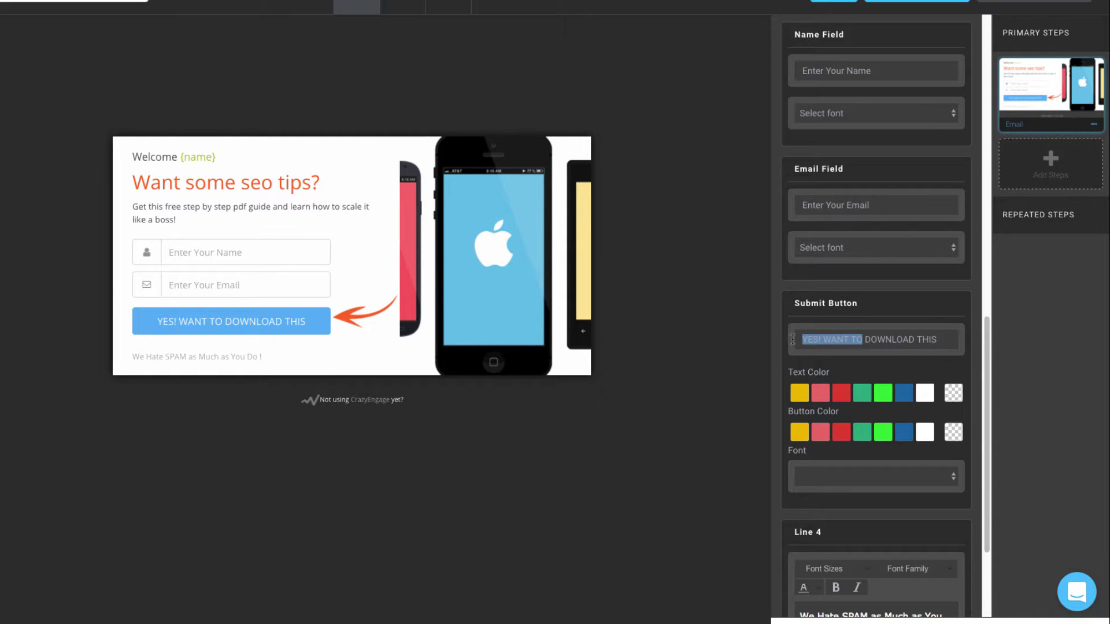
key(BackSpace)
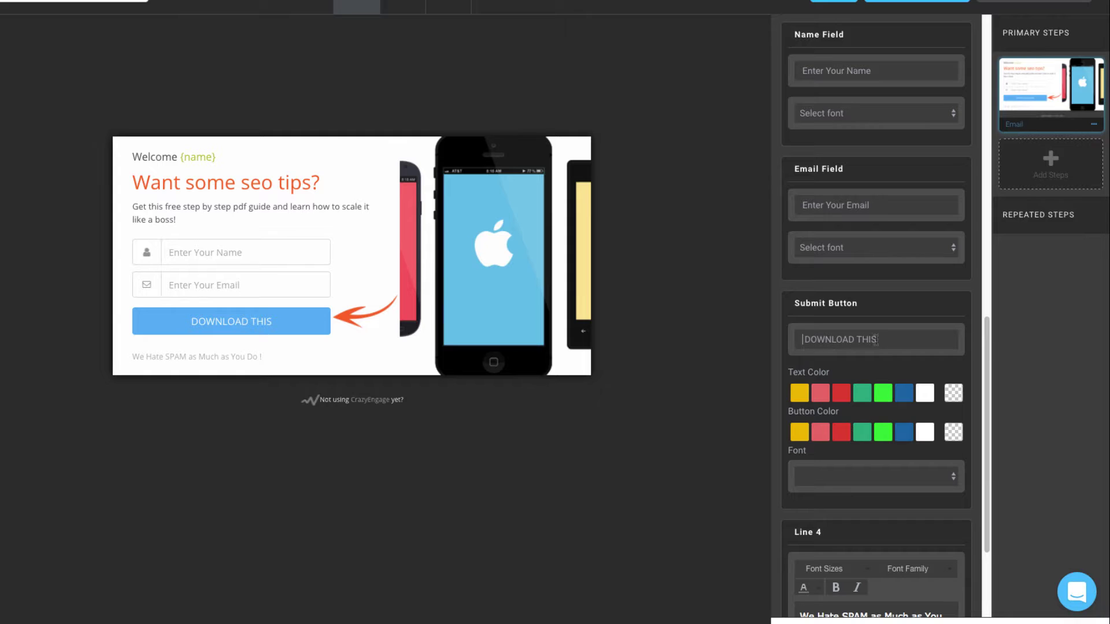
key(BackSpace)
key(BackSpace)
key(BackSpace)
key(BackSpace)
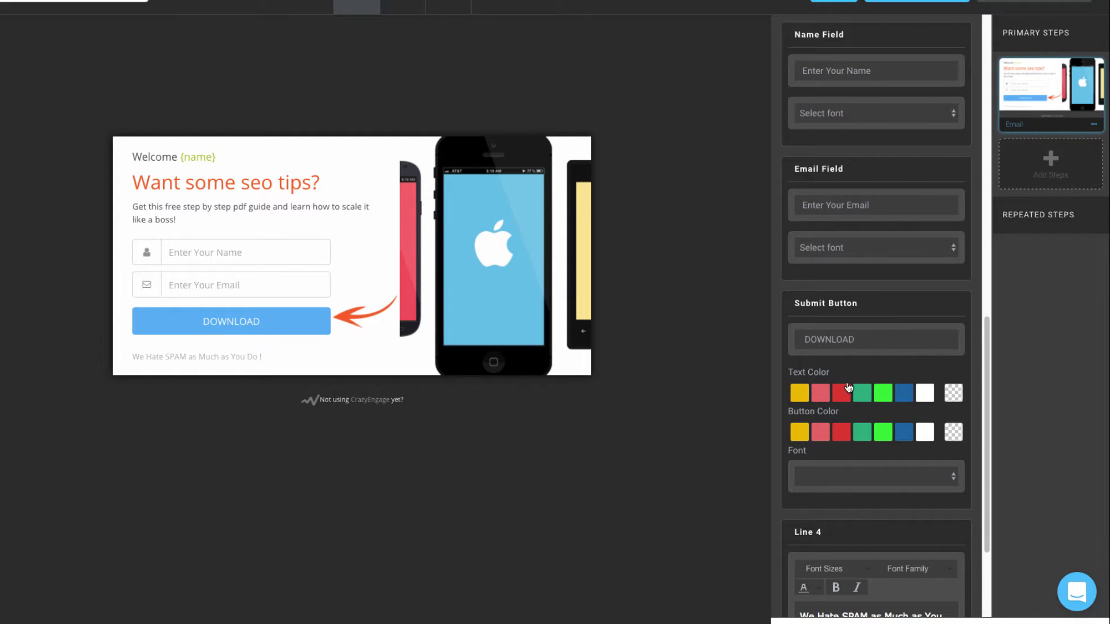
Step: Make the DOWNLOAD label white and the button green, leaving the font unchanged
click(905, 400)
click(889, 396)
click(902, 399)
click(924, 399)
click(841, 432)
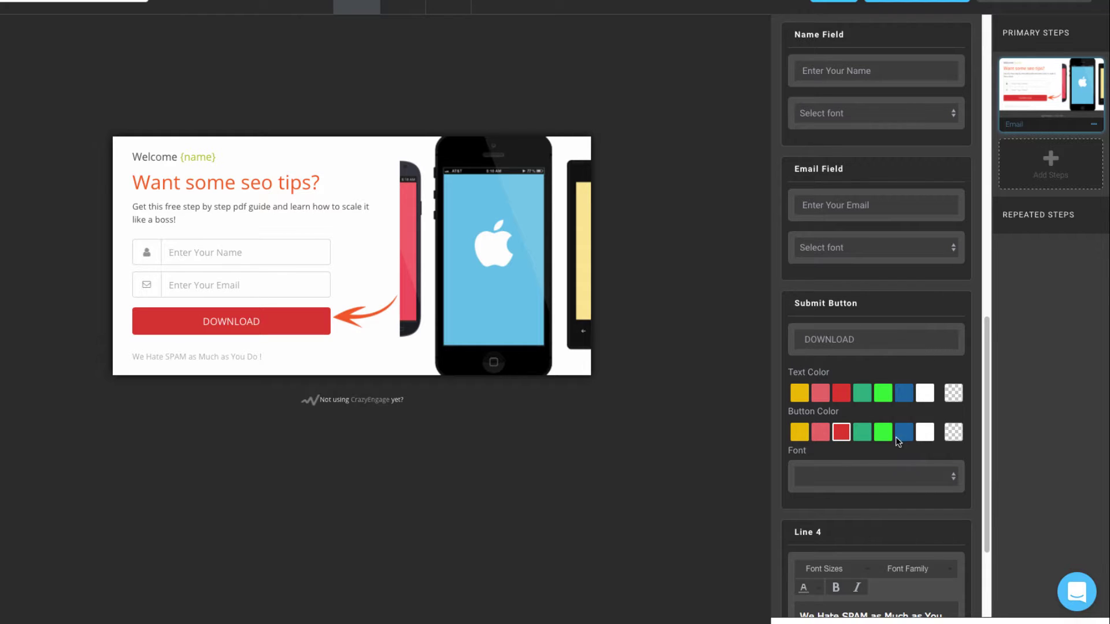
click(885, 437)
click(925, 437)
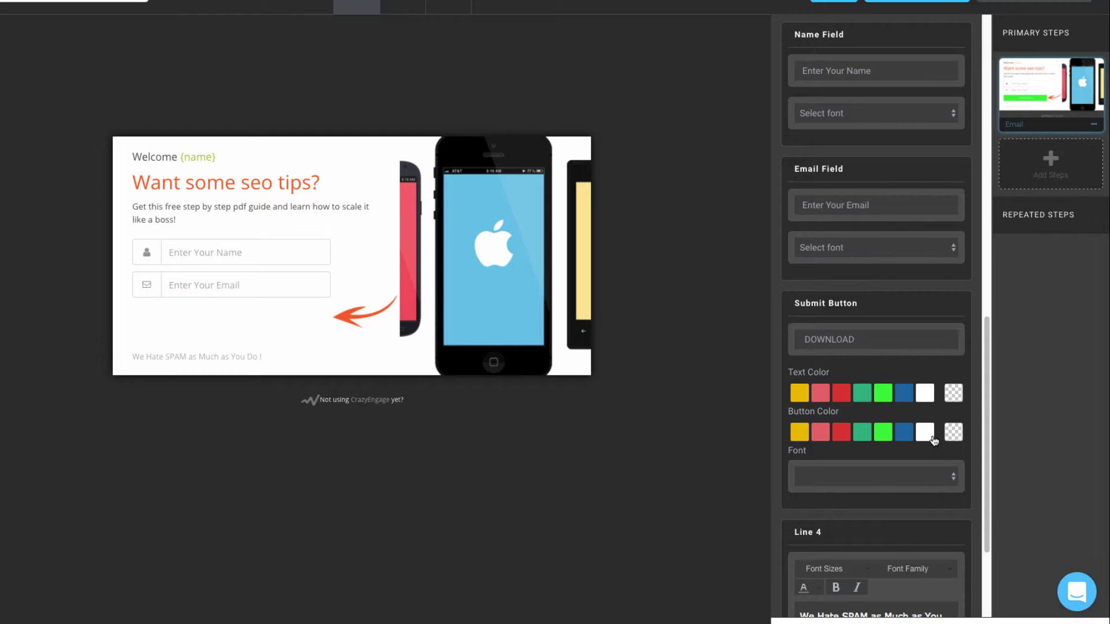
click(886, 437)
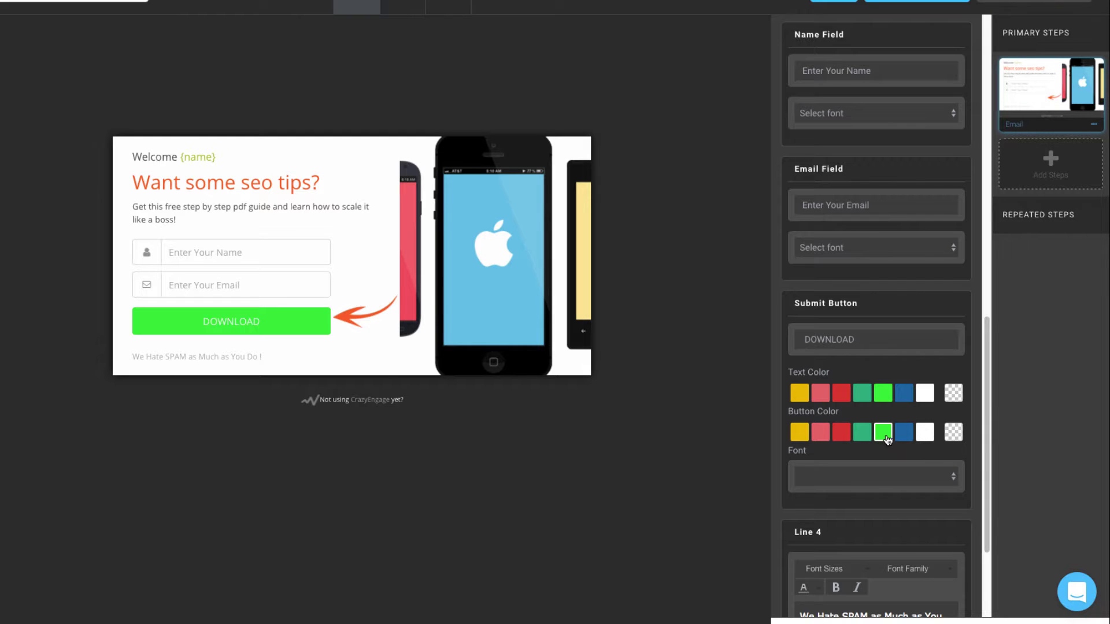
click(953, 487)
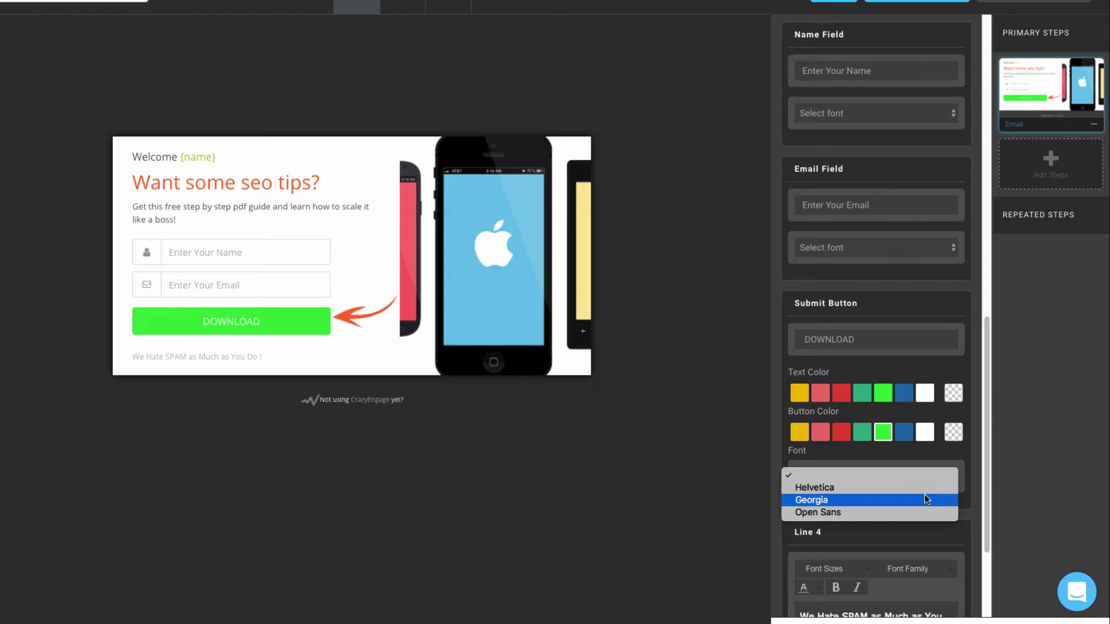
click(985, 504)
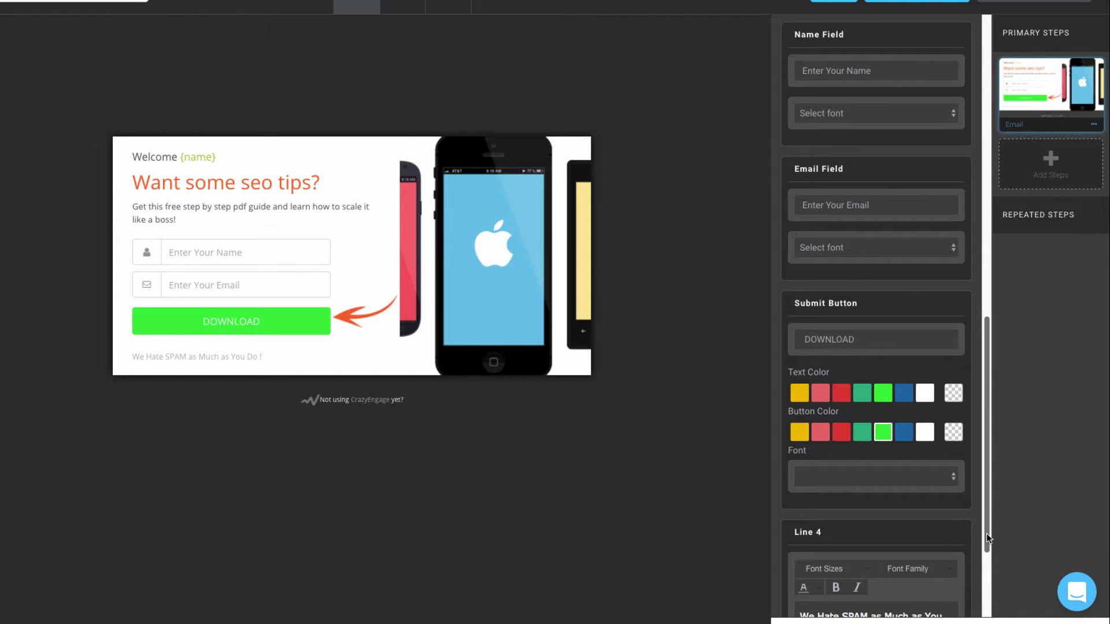
scroll(987, 567, down, 2)
scroll(992, 597, down, 1)
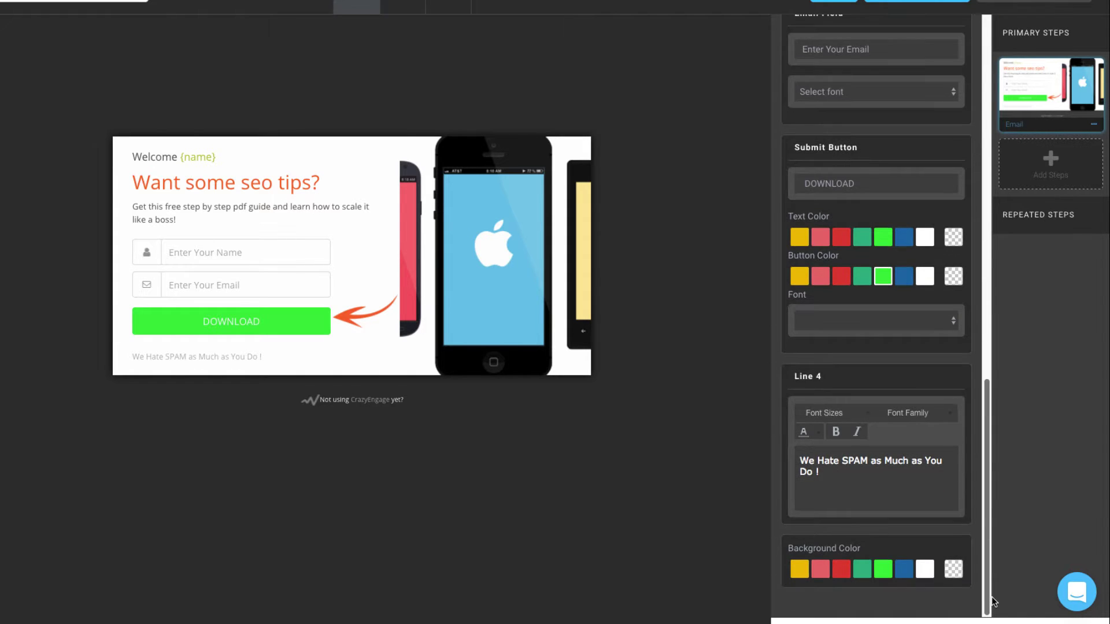
triple_click(802, 381)
drag(129, 359, 272, 359)
click(849, 479)
drag(835, 478, 800, 460)
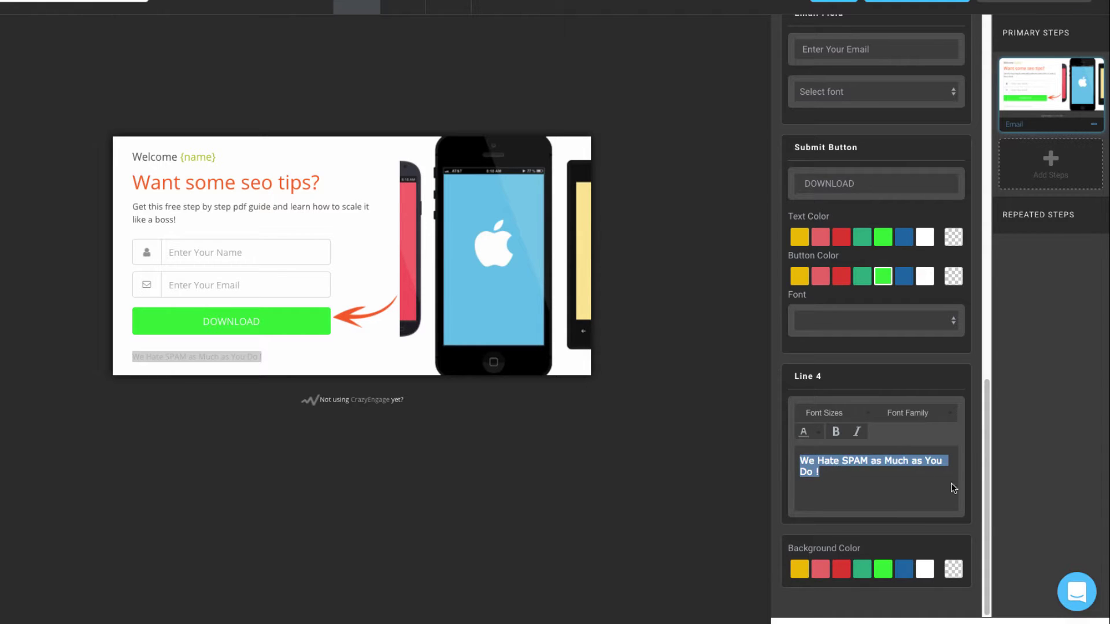
scroll(986, 520, up, 1)
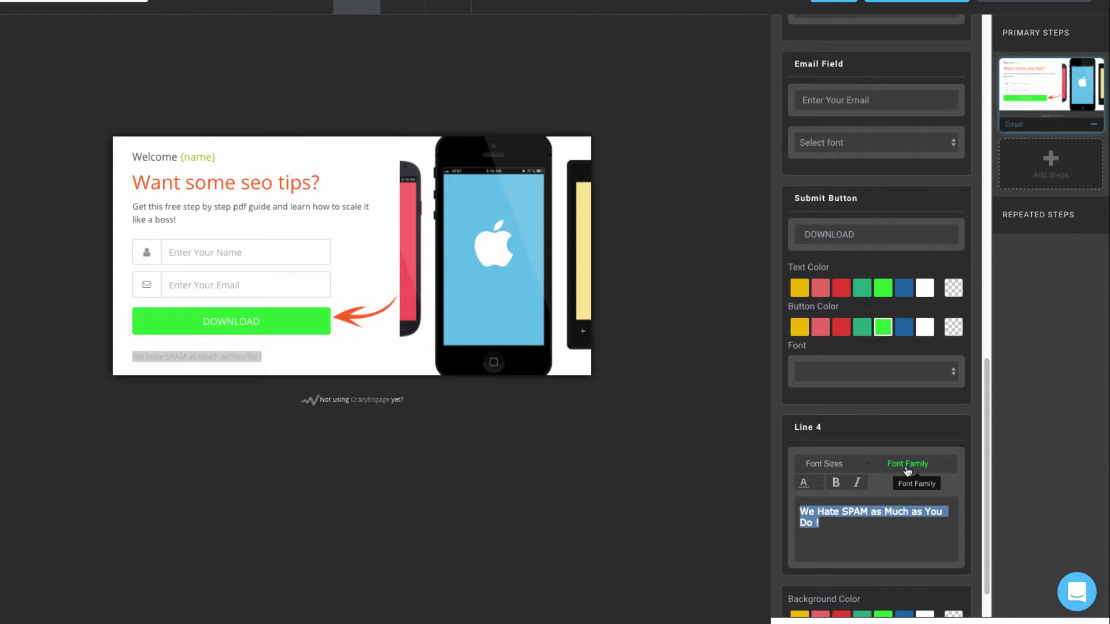
click(818, 483)
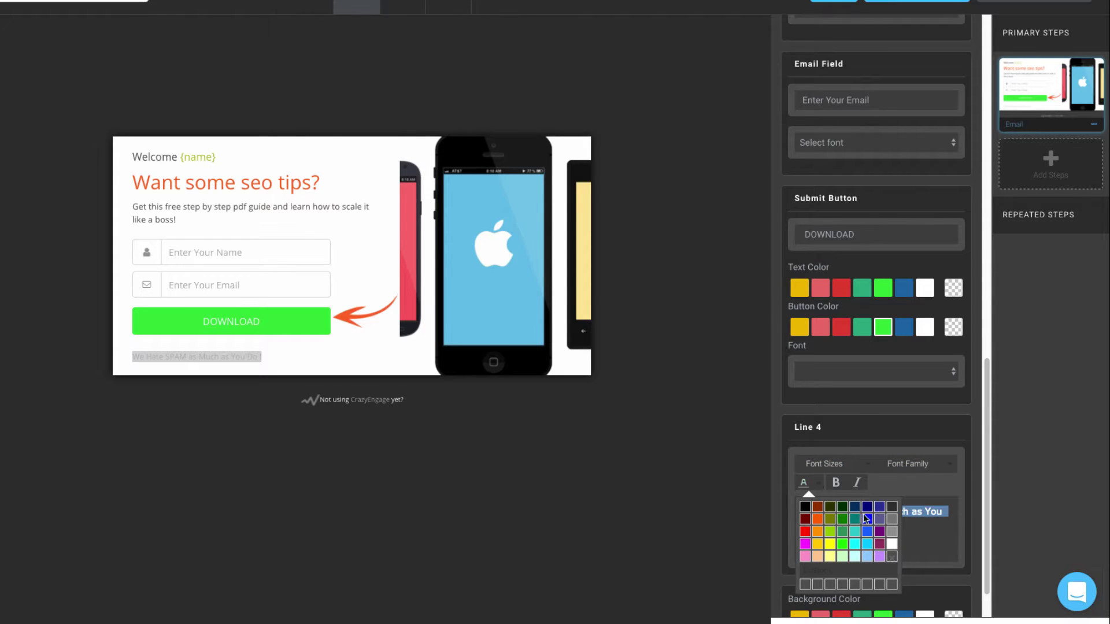
click(999, 493)
drag(985, 498, 976, 297)
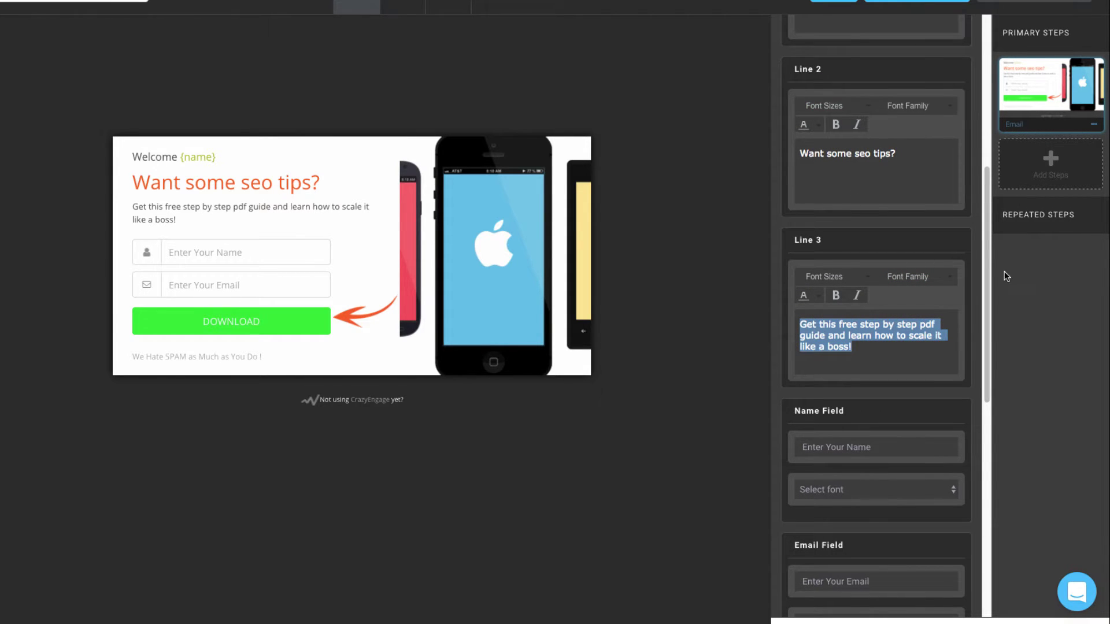
drag(985, 248, 974, 185)
drag(991, 320, 979, 546)
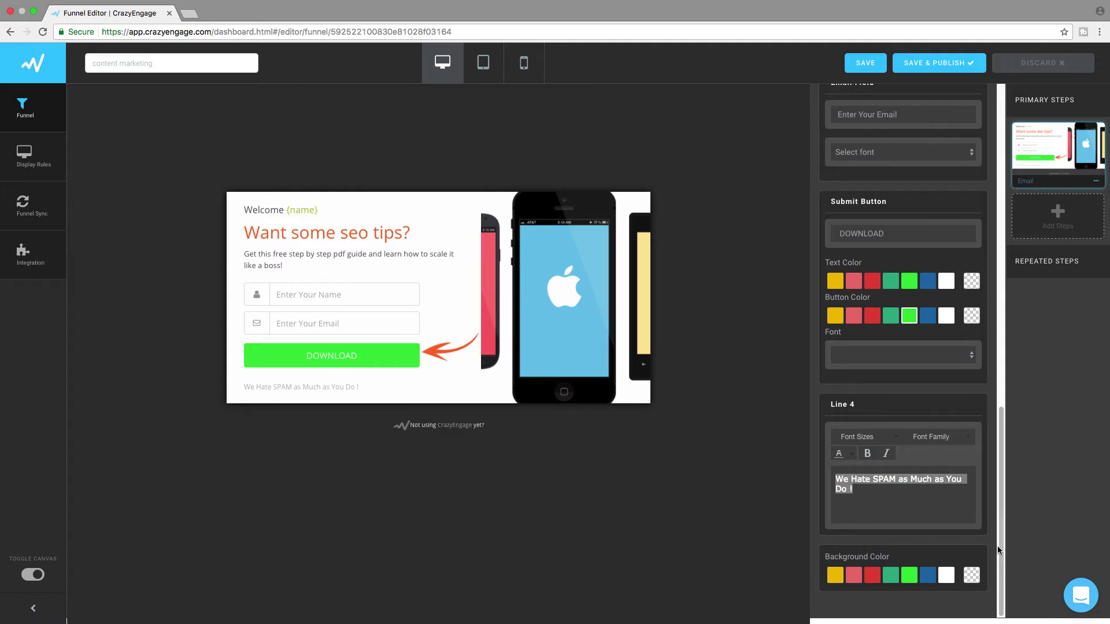
drag(824, 558, 892, 560)
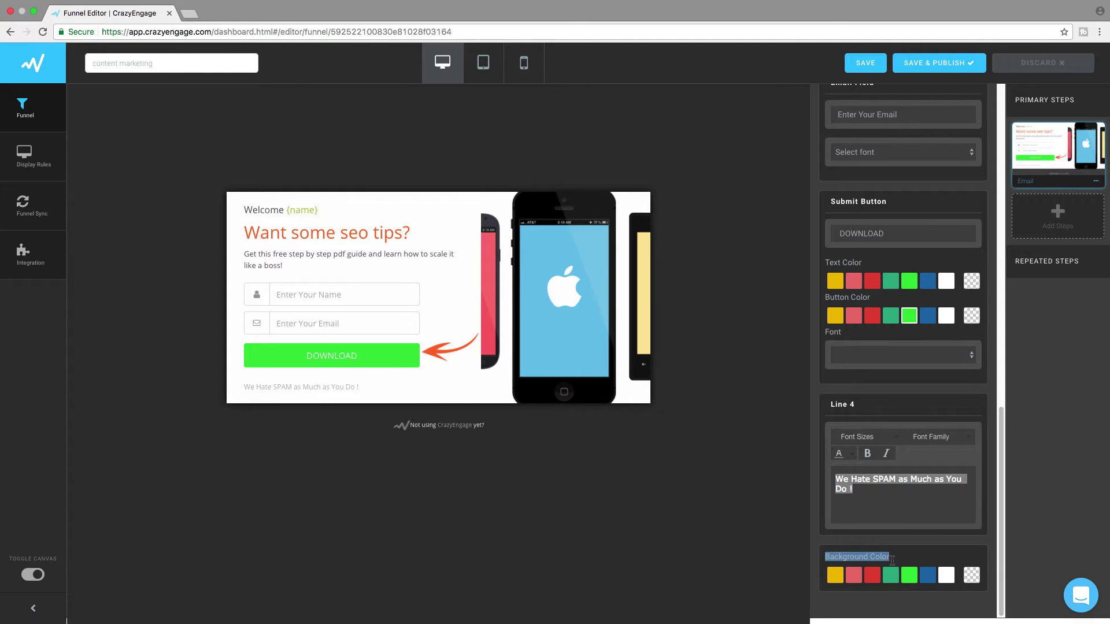
click(909, 575)
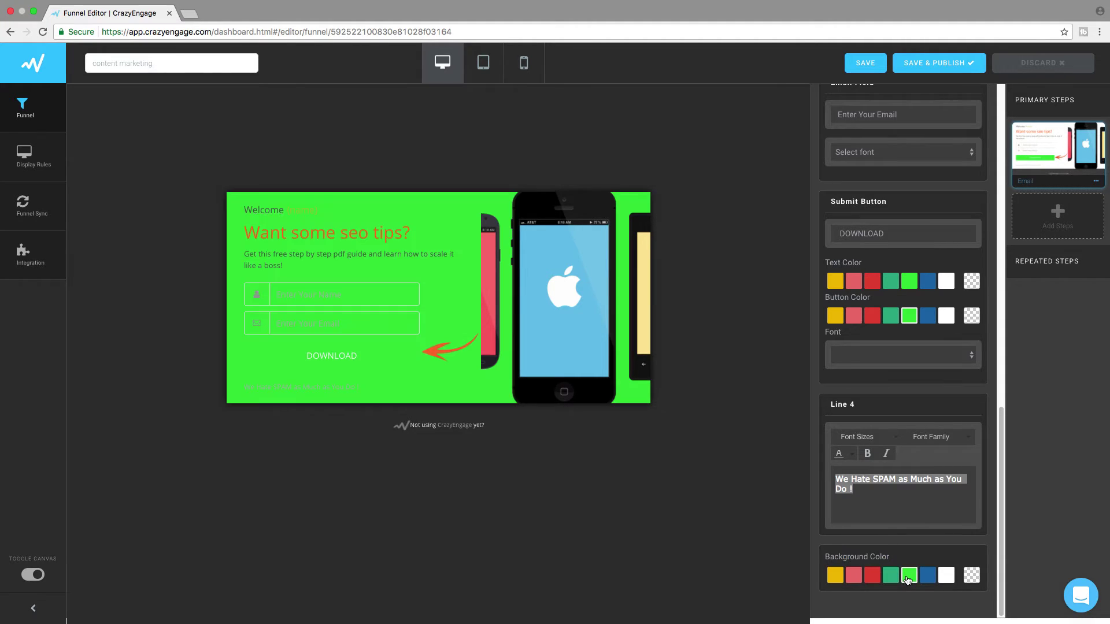
click(926, 578)
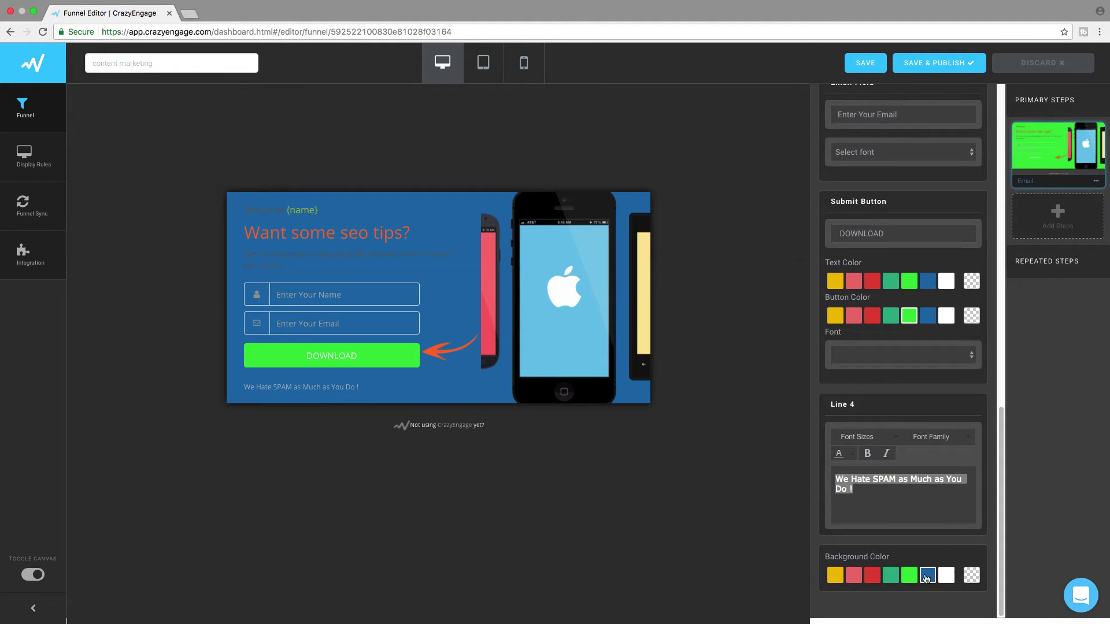
click(910, 578)
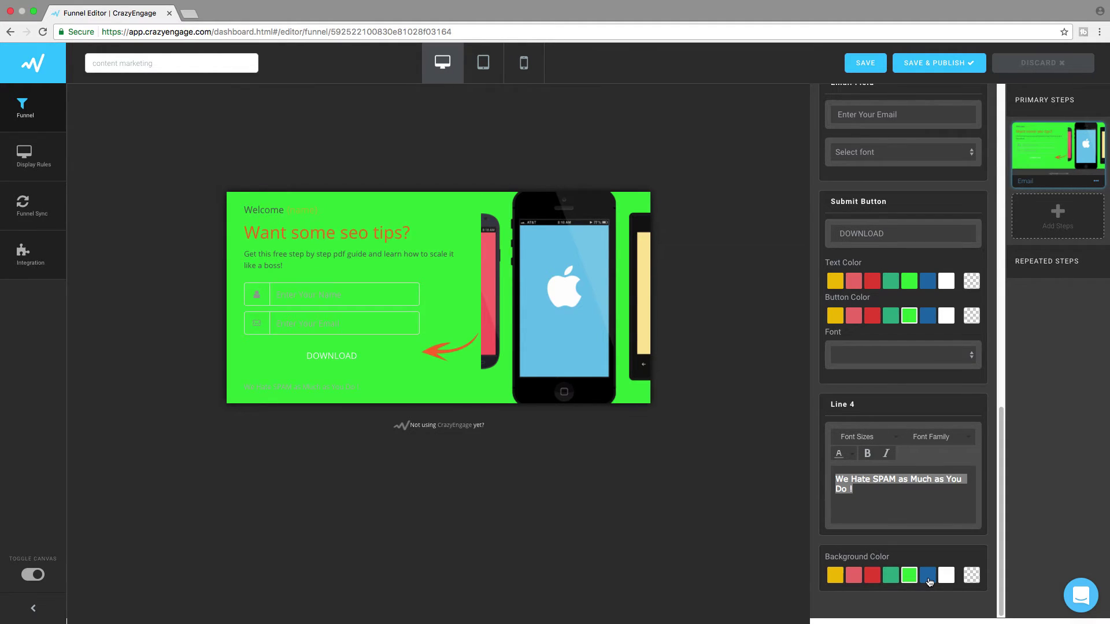
click(926, 581)
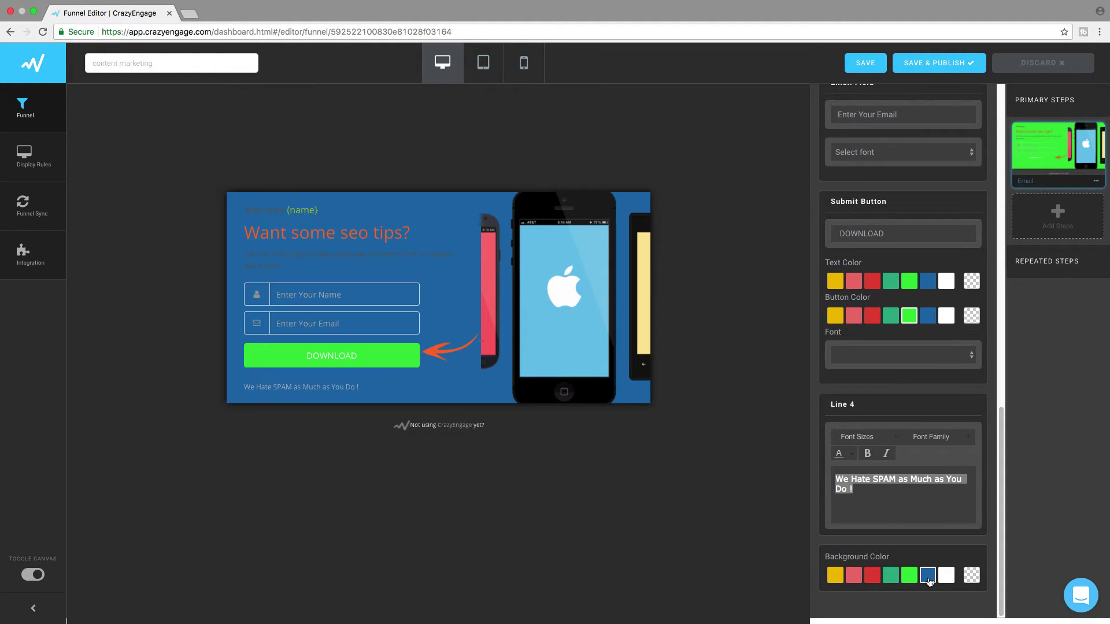
click(972, 575)
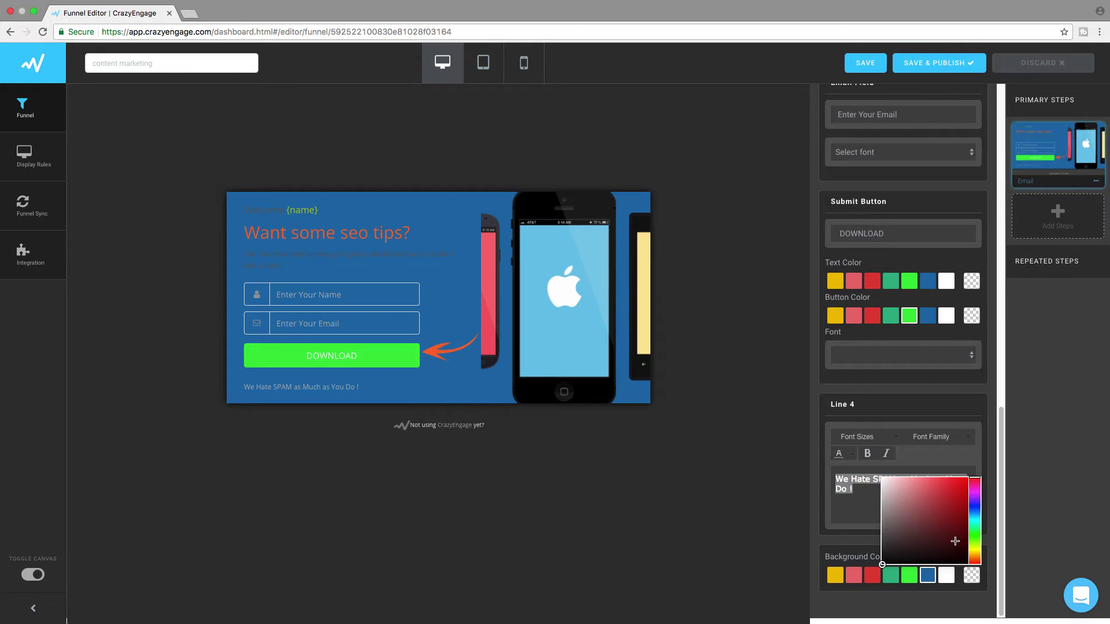
click(946, 575)
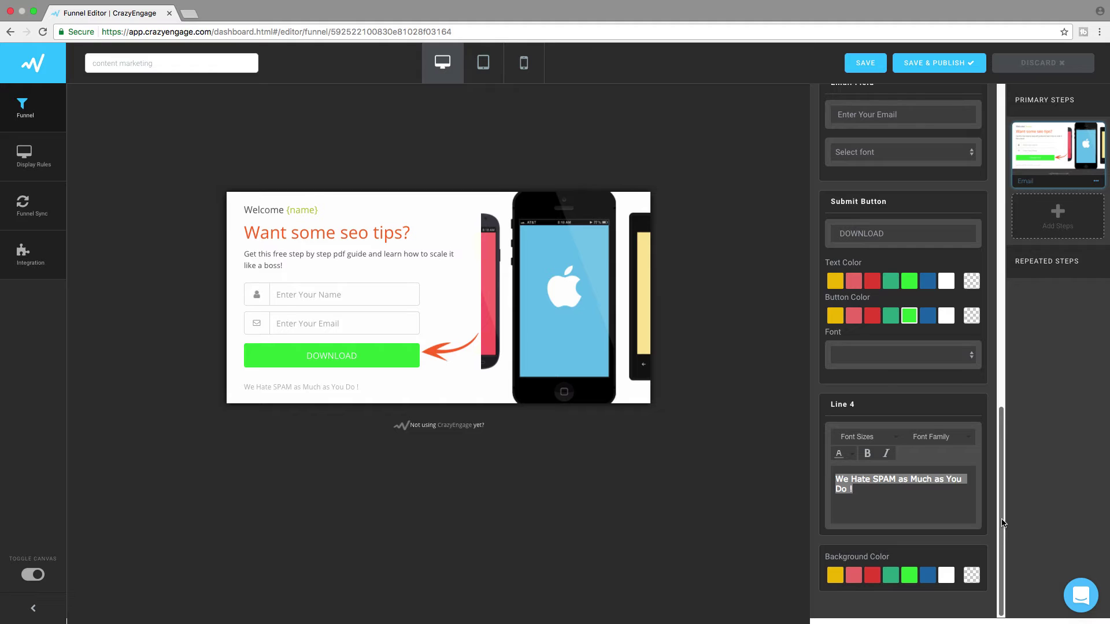
Step: Bring up the Success step's 'THANK YOU FOR DOWNLOADING!' page with the DOWNLOAD PDF NOW button
drag(1003, 523, 990, 180)
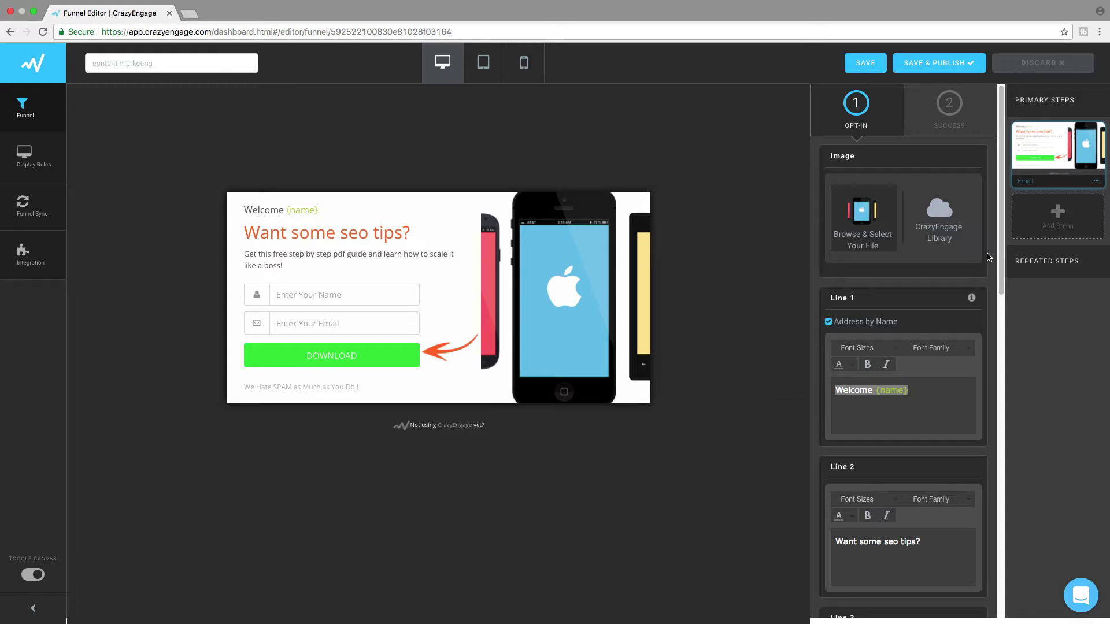
click(971, 120)
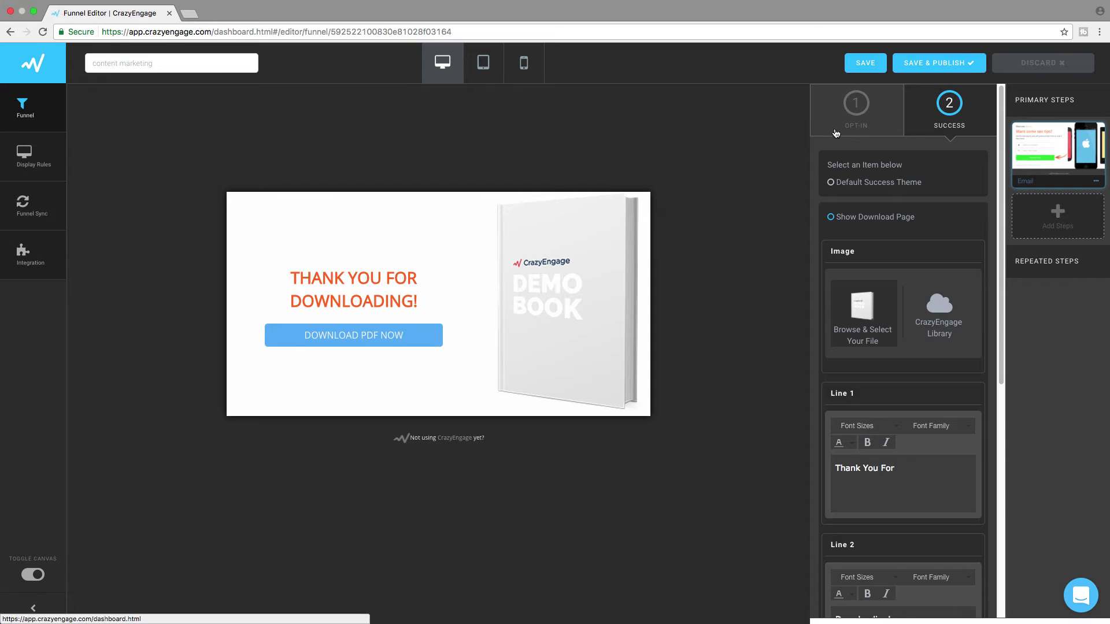
click(871, 128)
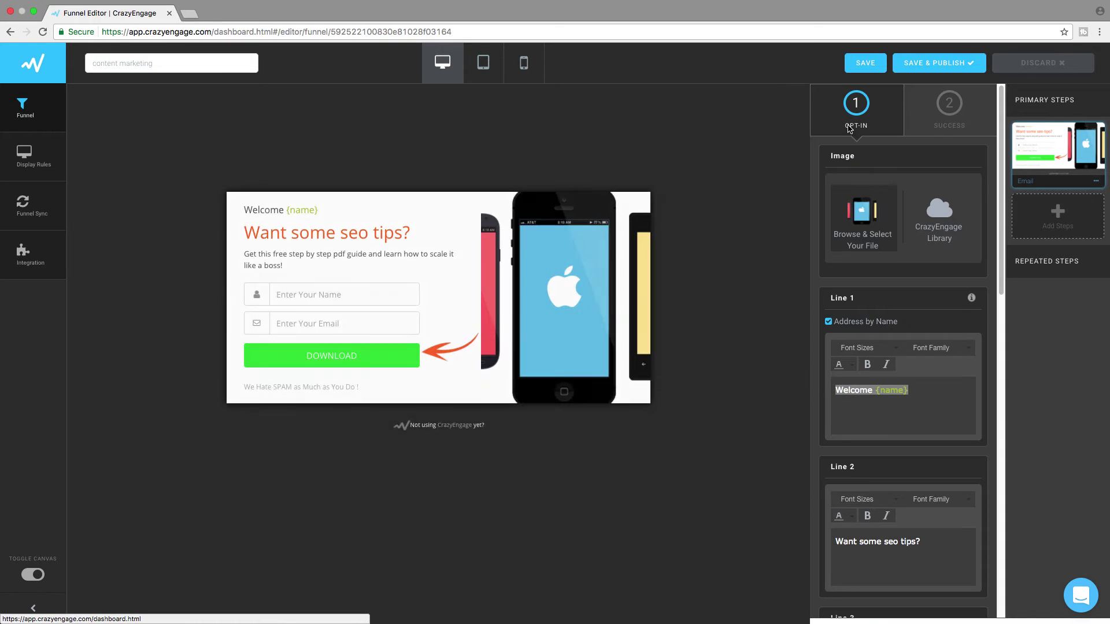
click(940, 121)
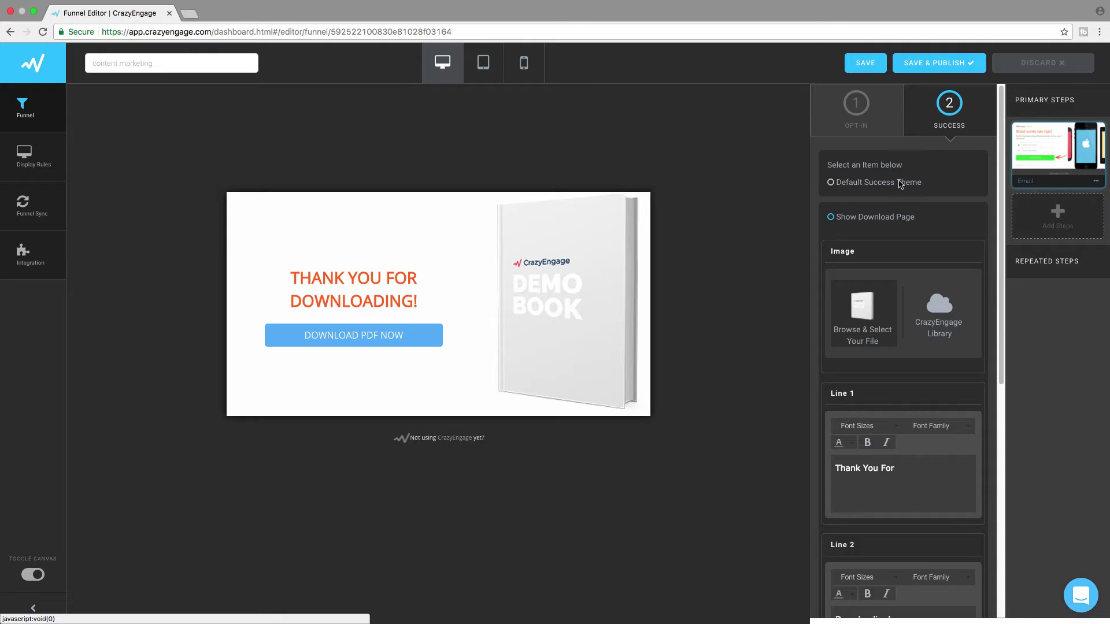
drag(912, 216, 829, 219)
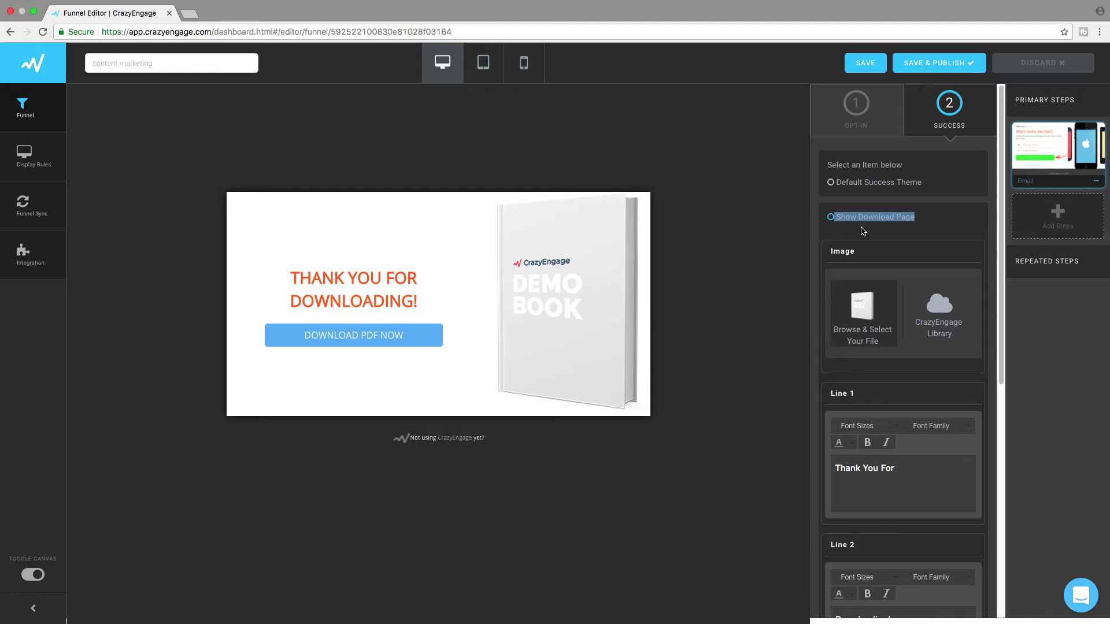
drag(1002, 235, 998, 301)
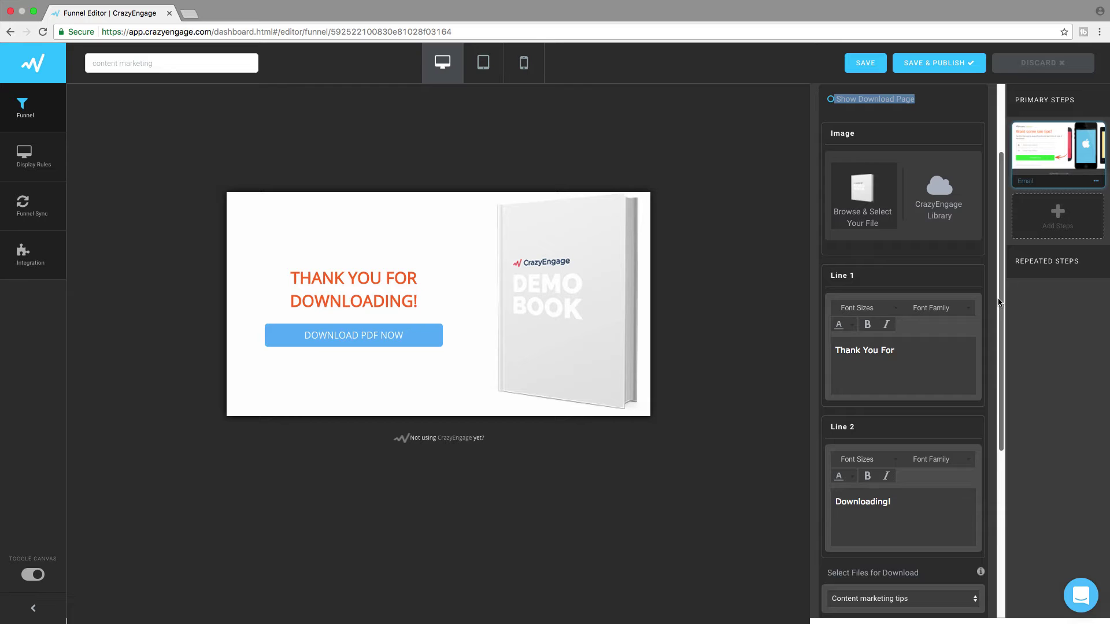
drag(1003, 382, 1004, 434)
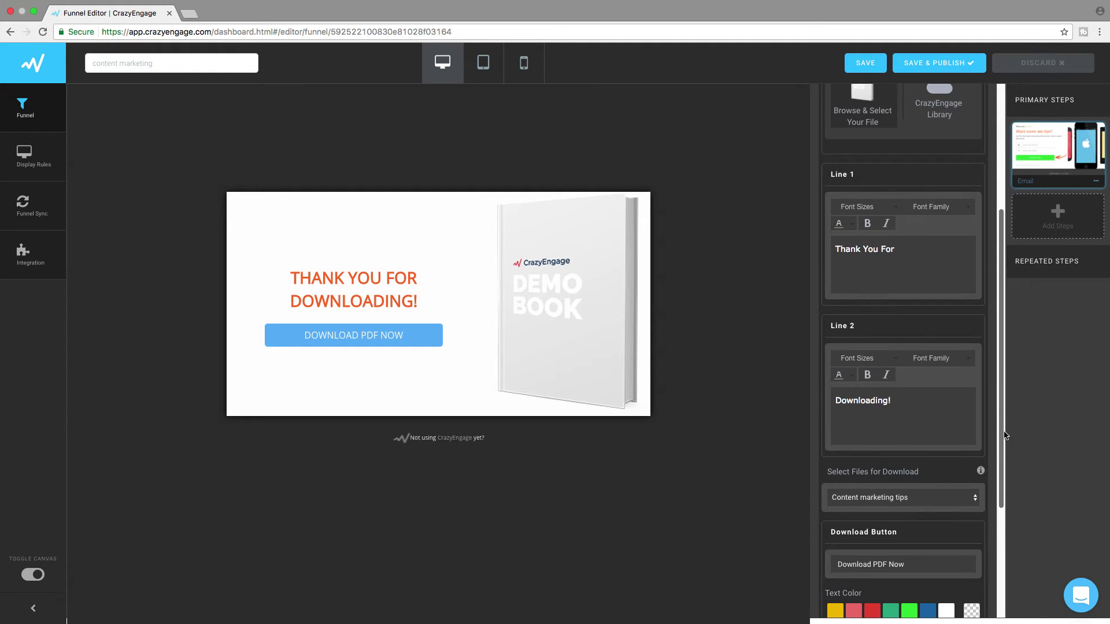
click(927, 258)
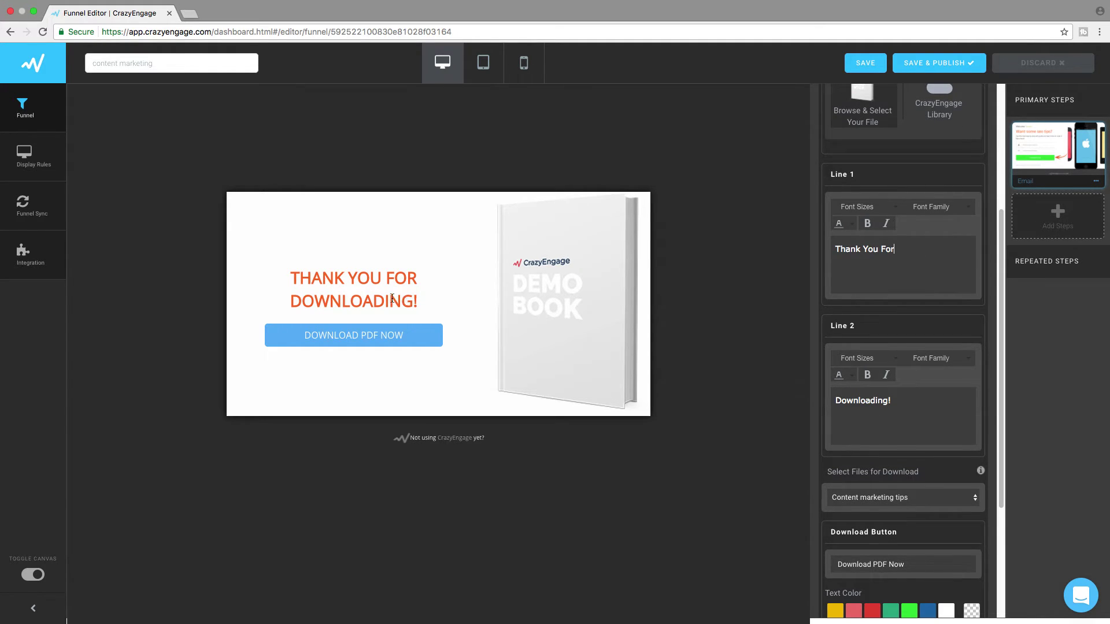
double_click(870, 248)
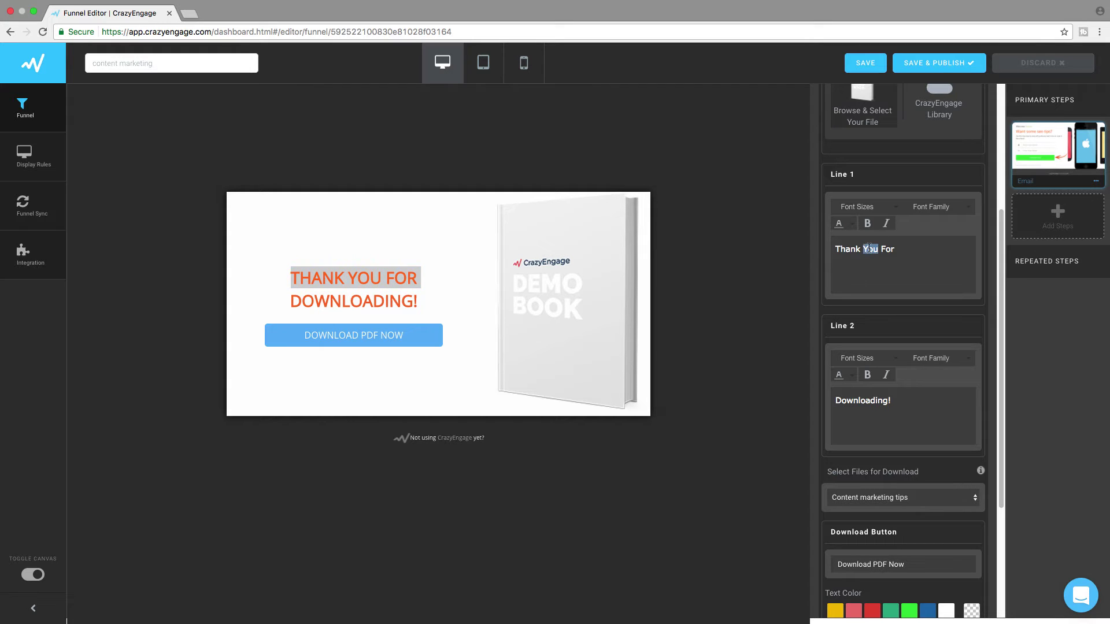
click(870, 249)
double_click(399, 301)
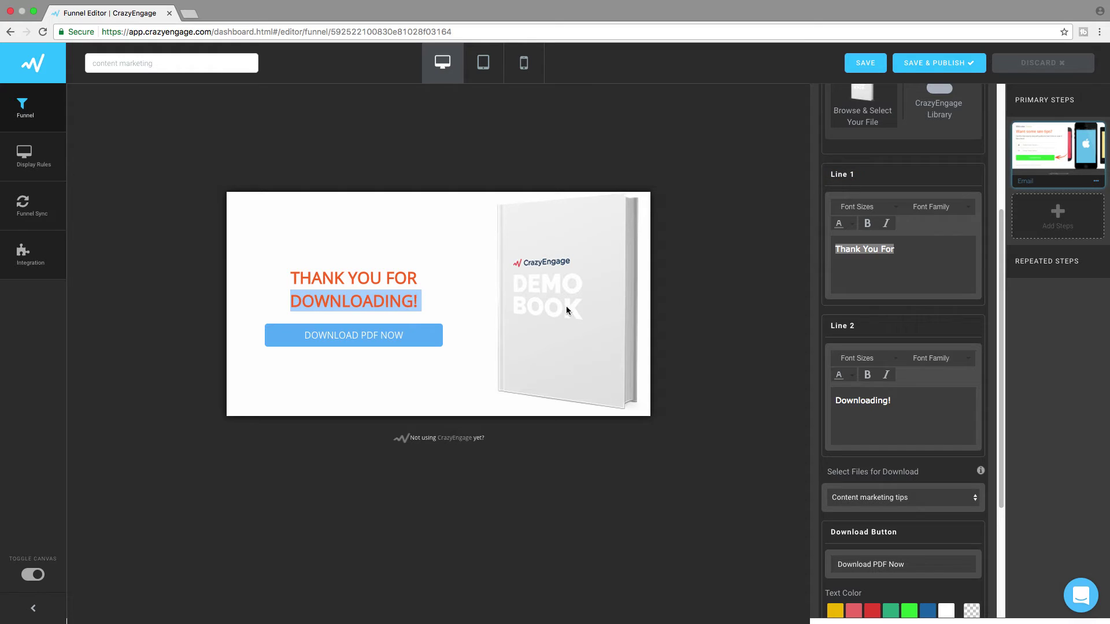
double_click(864, 400)
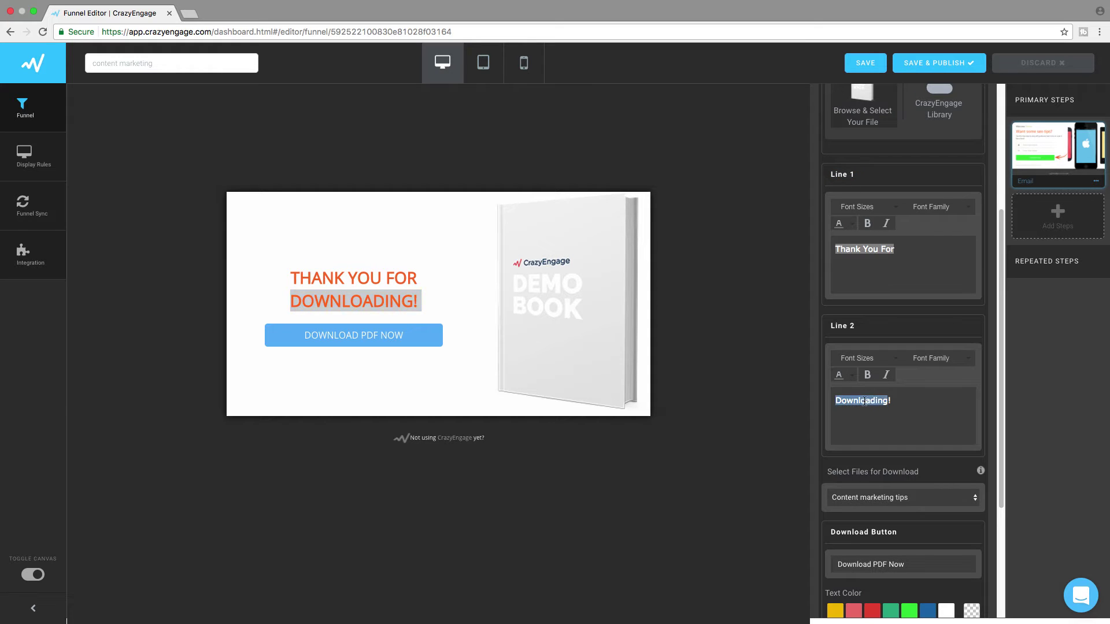
triple_click(842, 326)
scroll(1002, 358, down, 2)
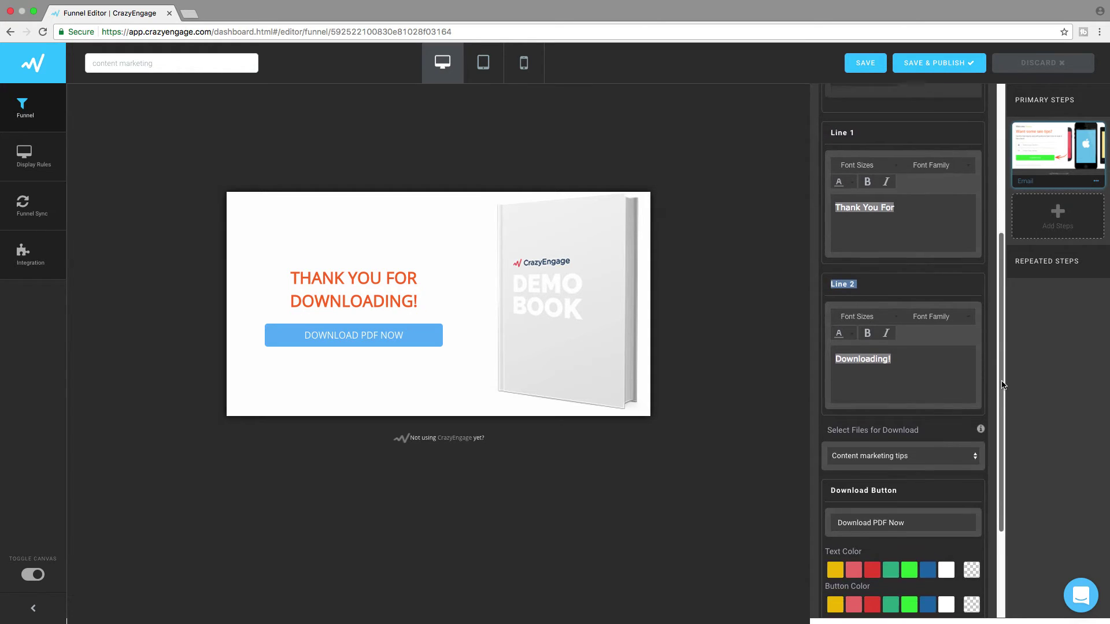
scroll(982, 381, up, 3)
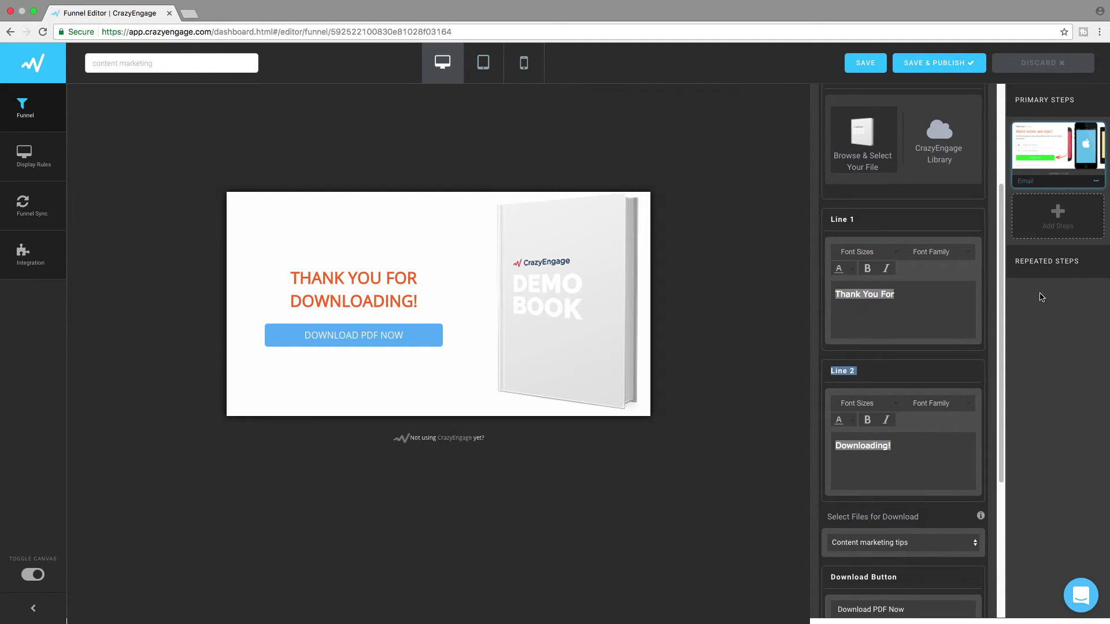
drag(1007, 290, 1009, 429)
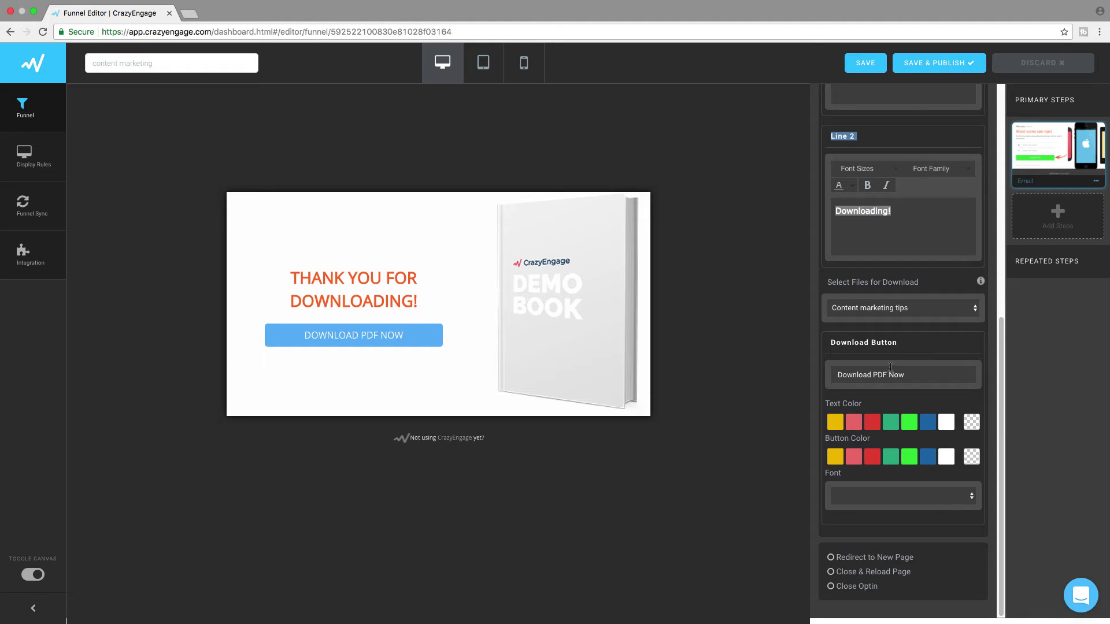
click(965, 312)
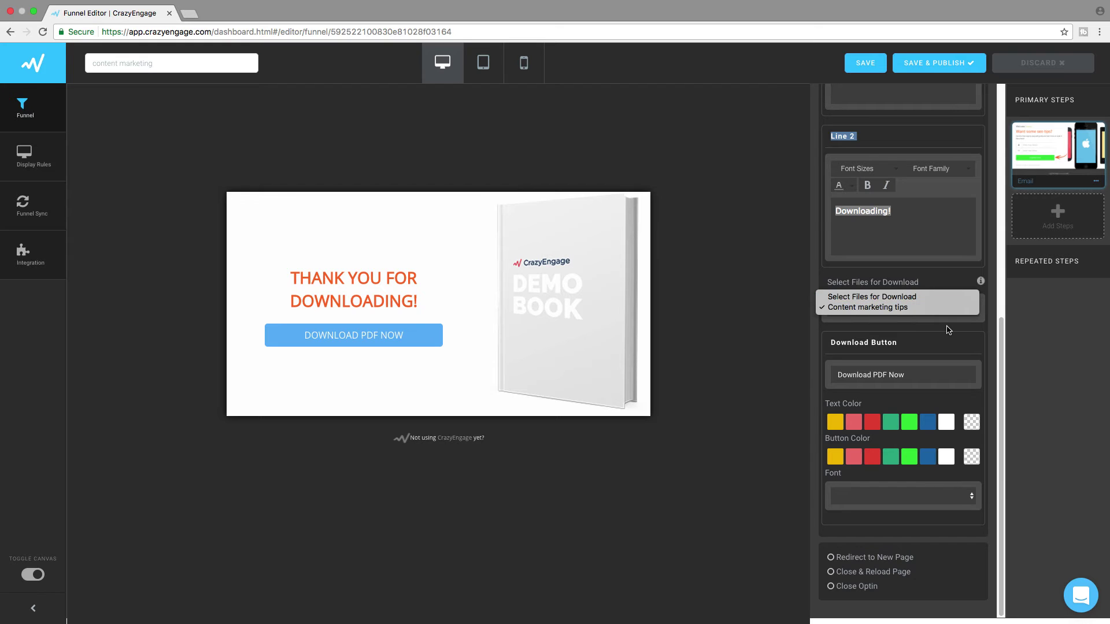
click(948, 329)
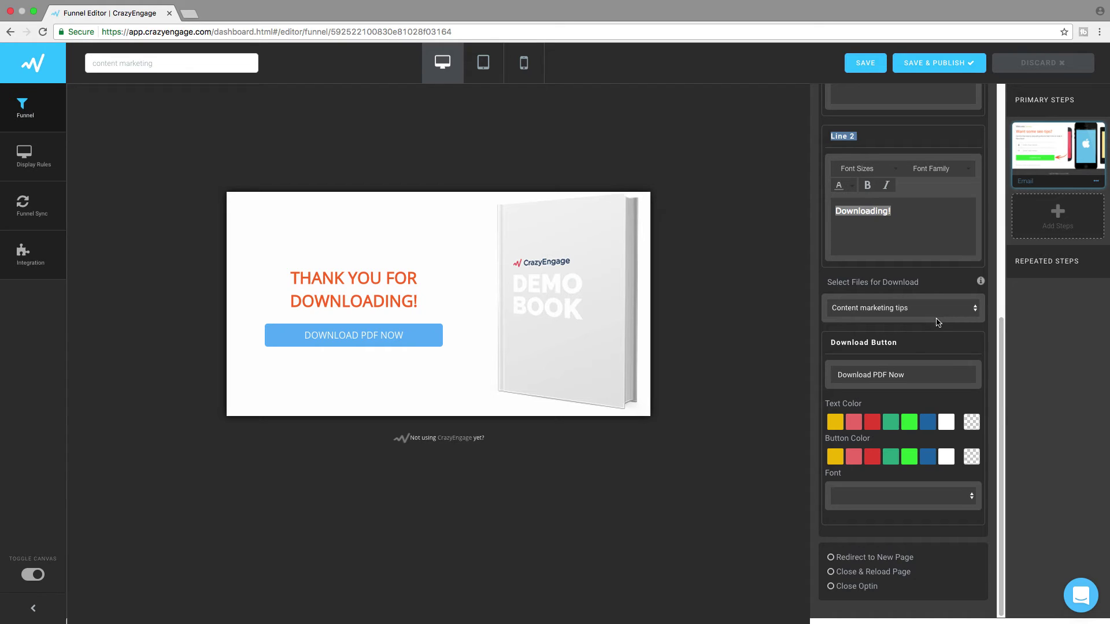
triple_click(883, 343)
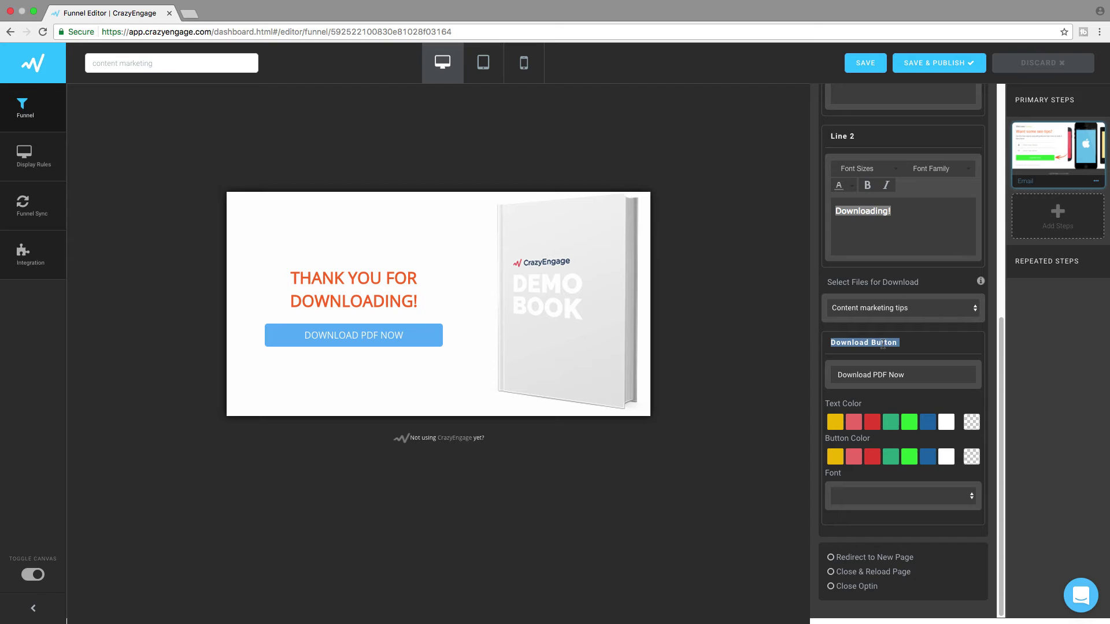
Step: Give the DOWNLOAD PDF NOW button white text and a blue background, with no font set
click(905, 377)
triple_click(835, 372)
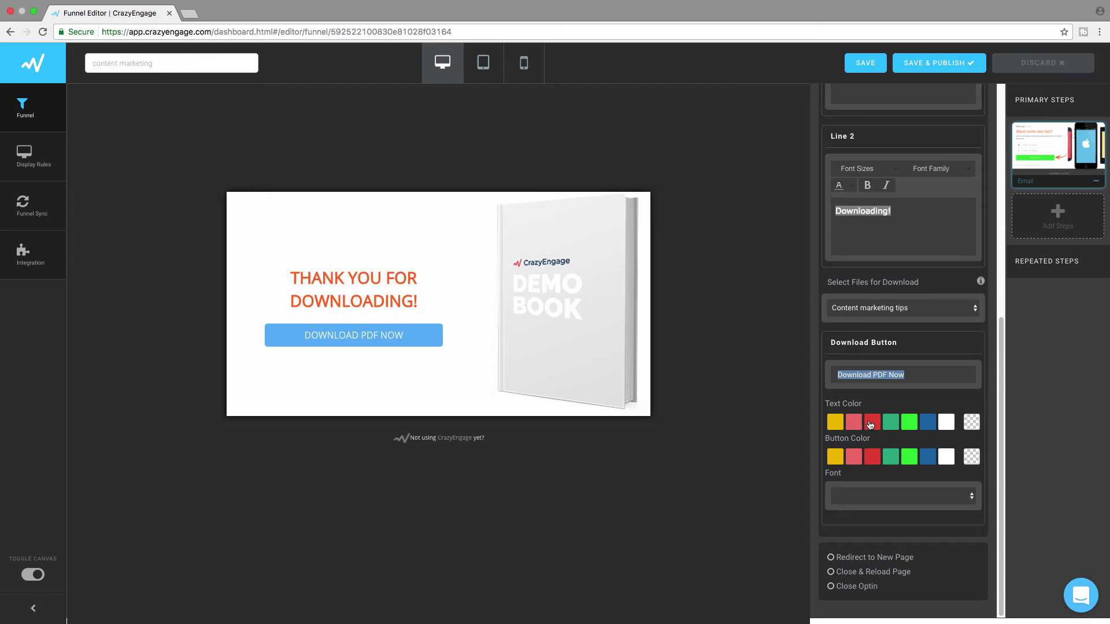
click(908, 425)
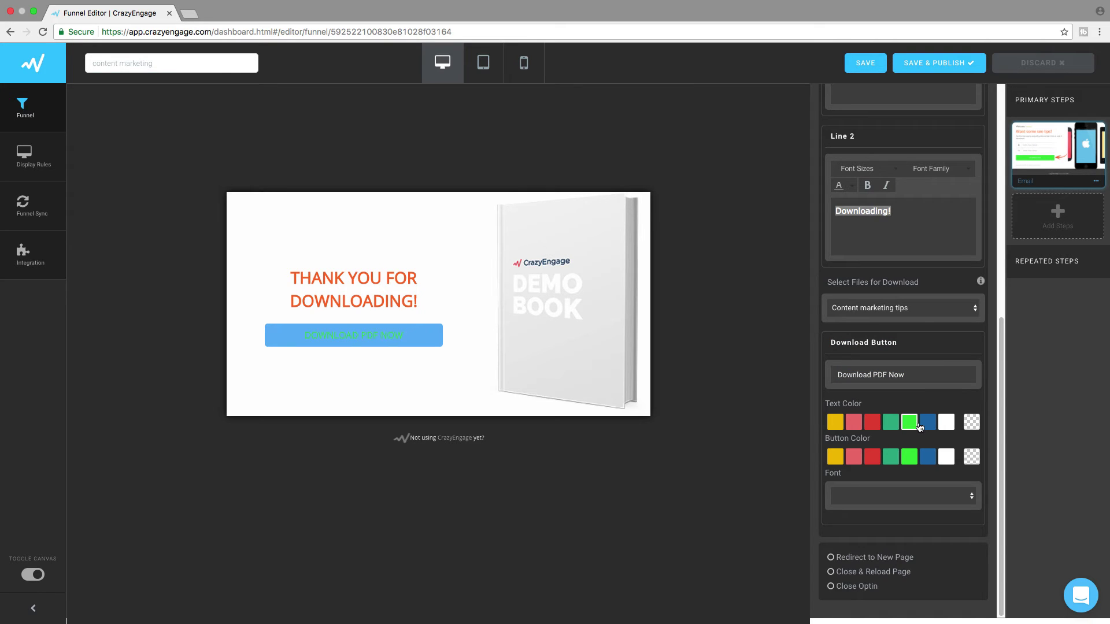
click(946, 423)
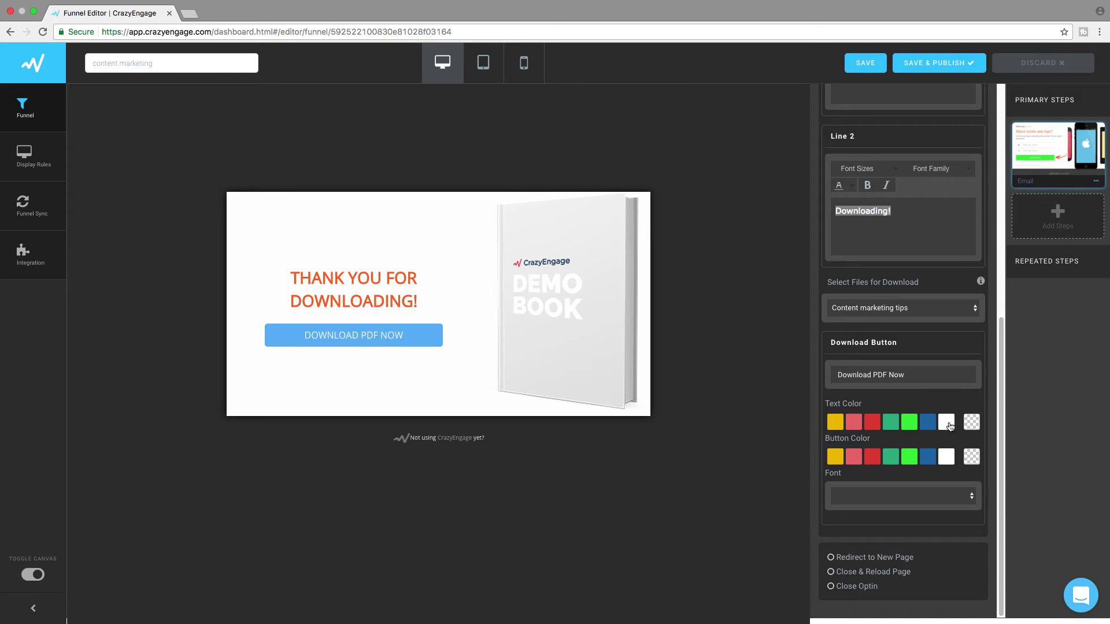
click(909, 458)
click(872, 456)
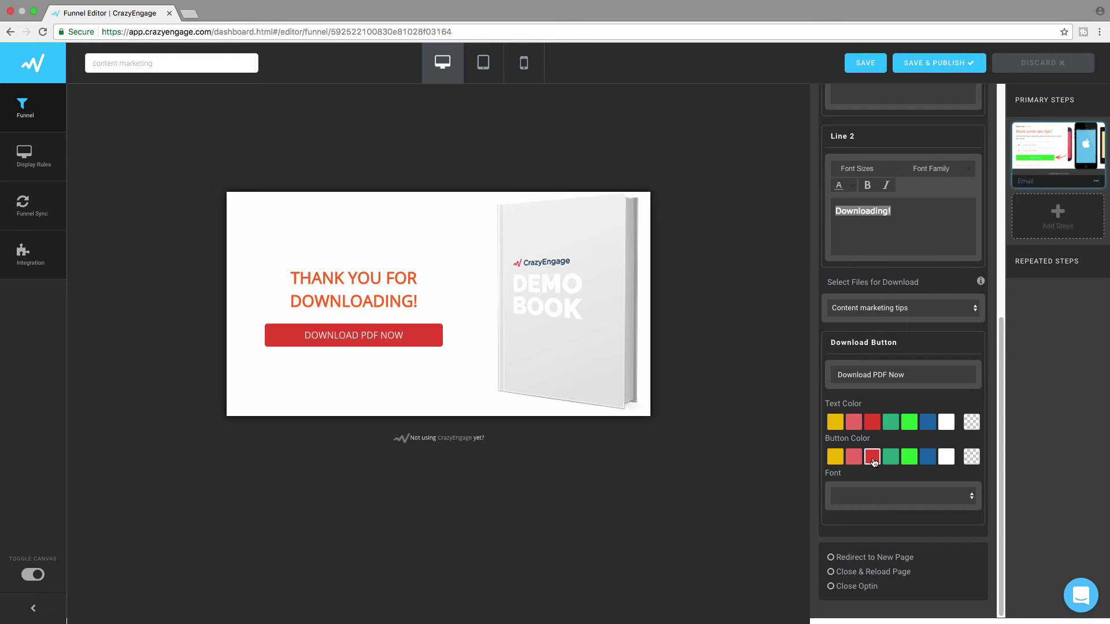
click(928, 457)
click(950, 501)
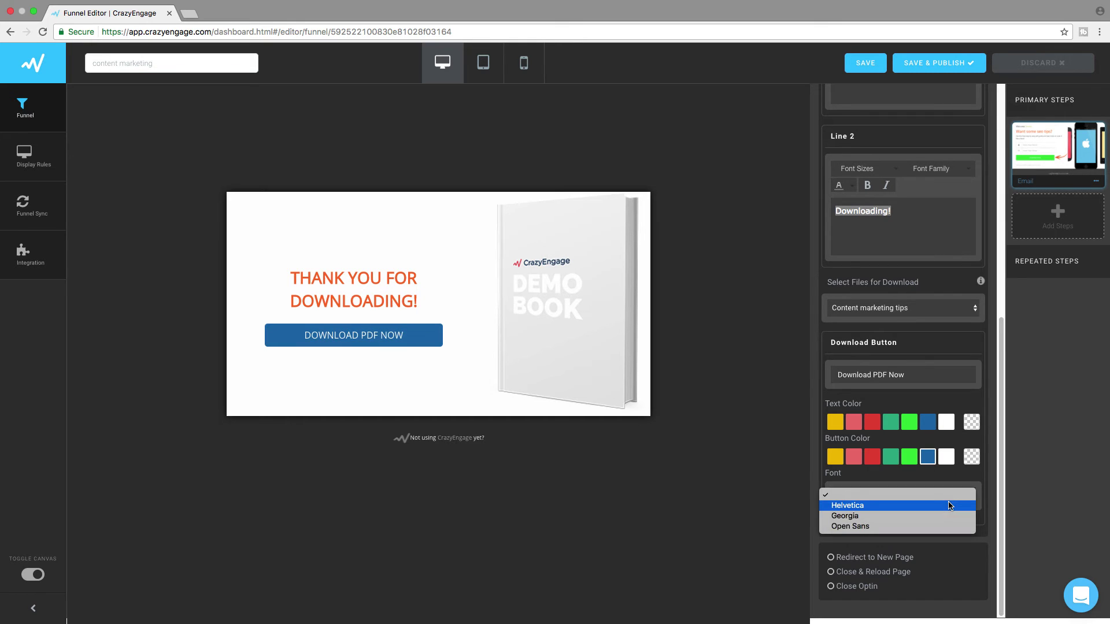
click(950, 496)
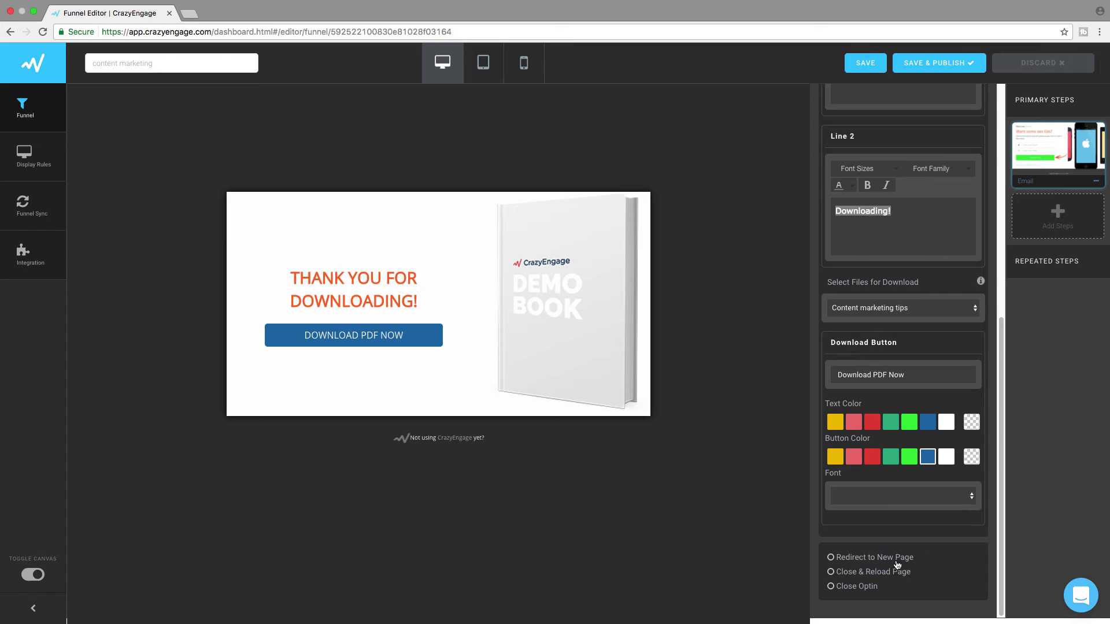
Step: Try Redirect to New Page and Close & Reload Page, settling on Close Optin after signup
drag(914, 559, 833, 558)
click(831, 558)
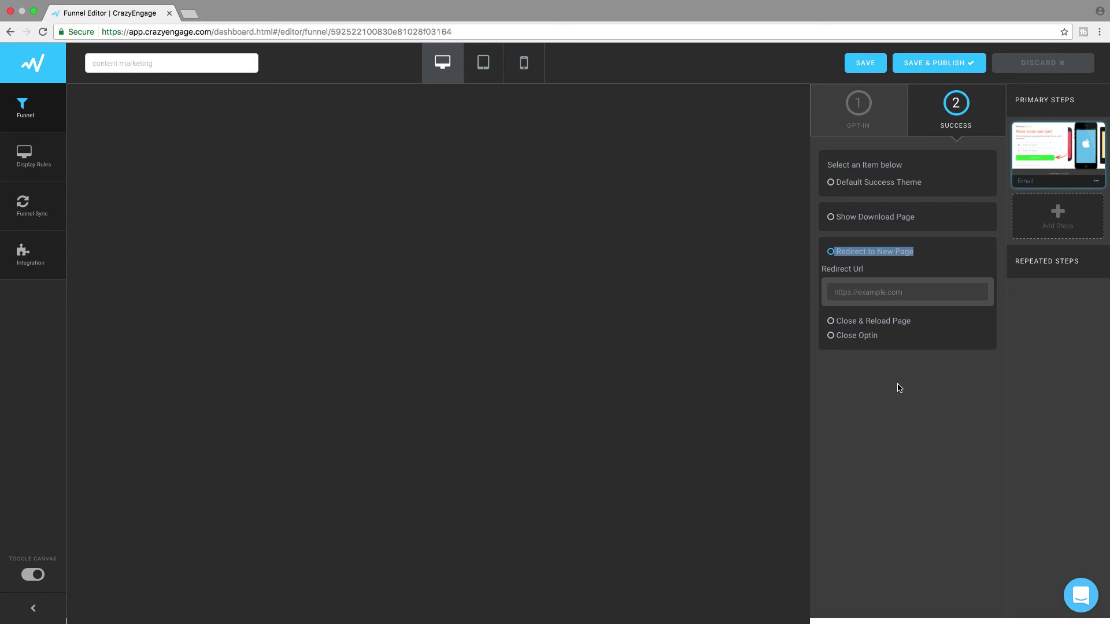
click(897, 296)
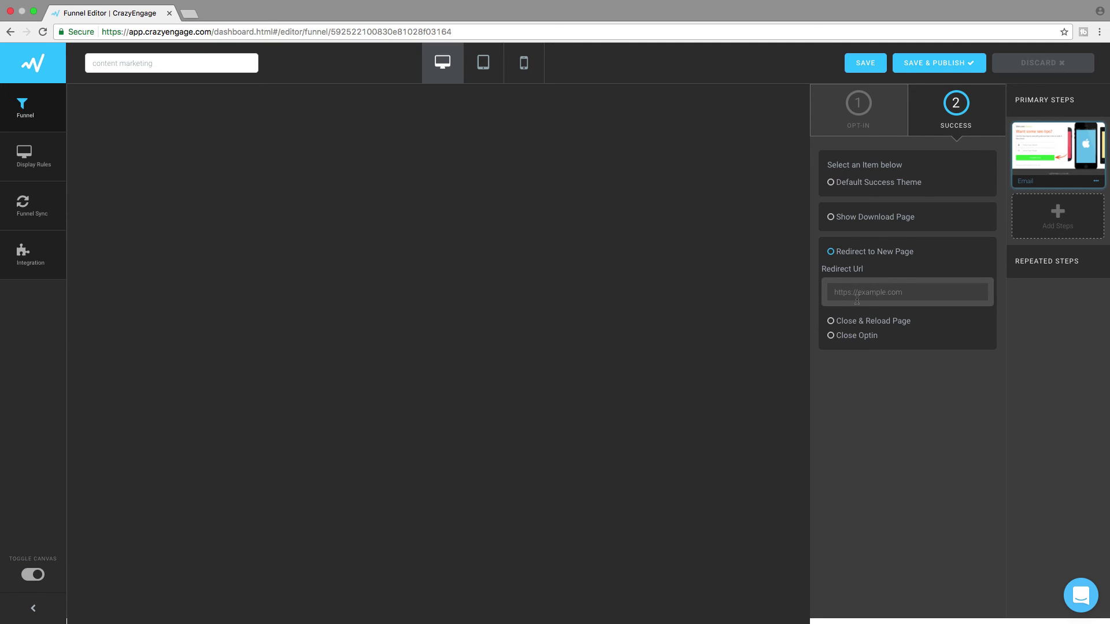
click(831, 321)
drag(923, 272, 842, 284)
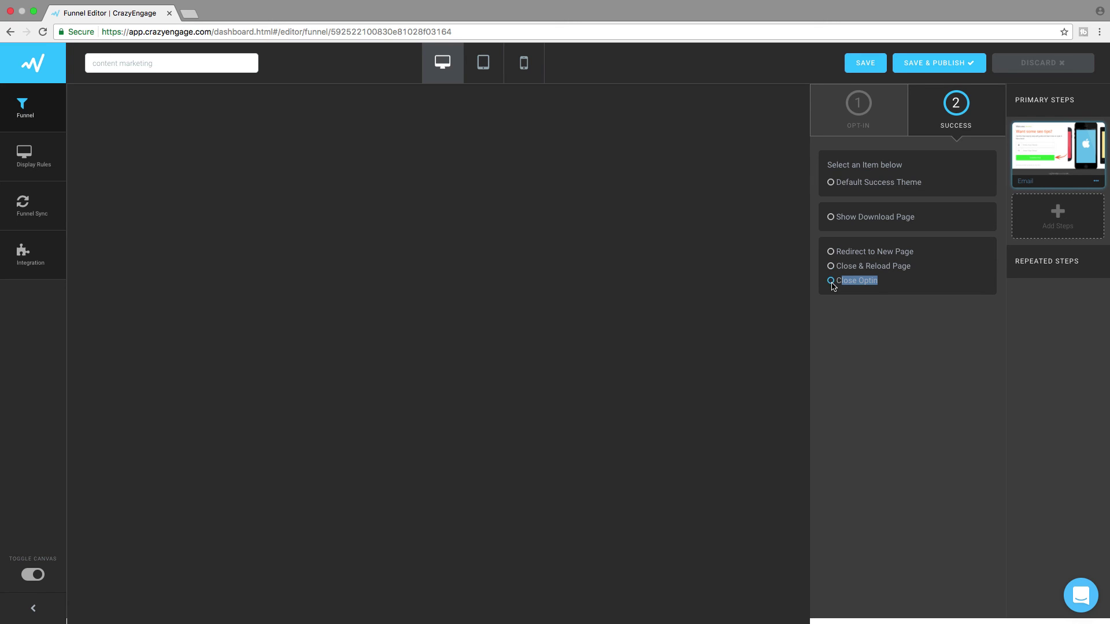
click(883, 309)
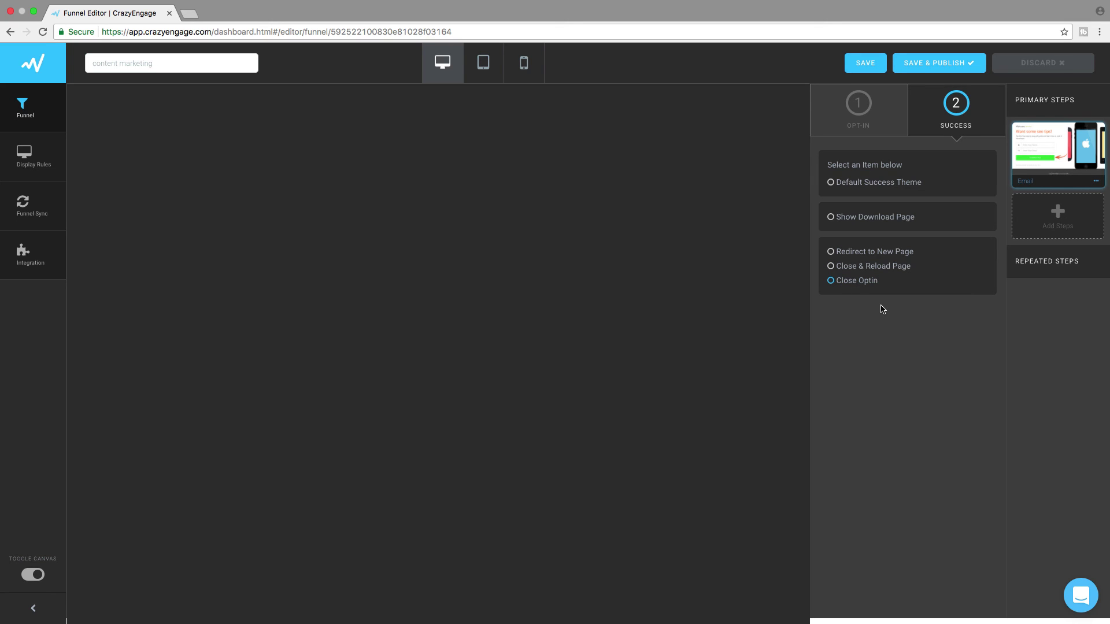